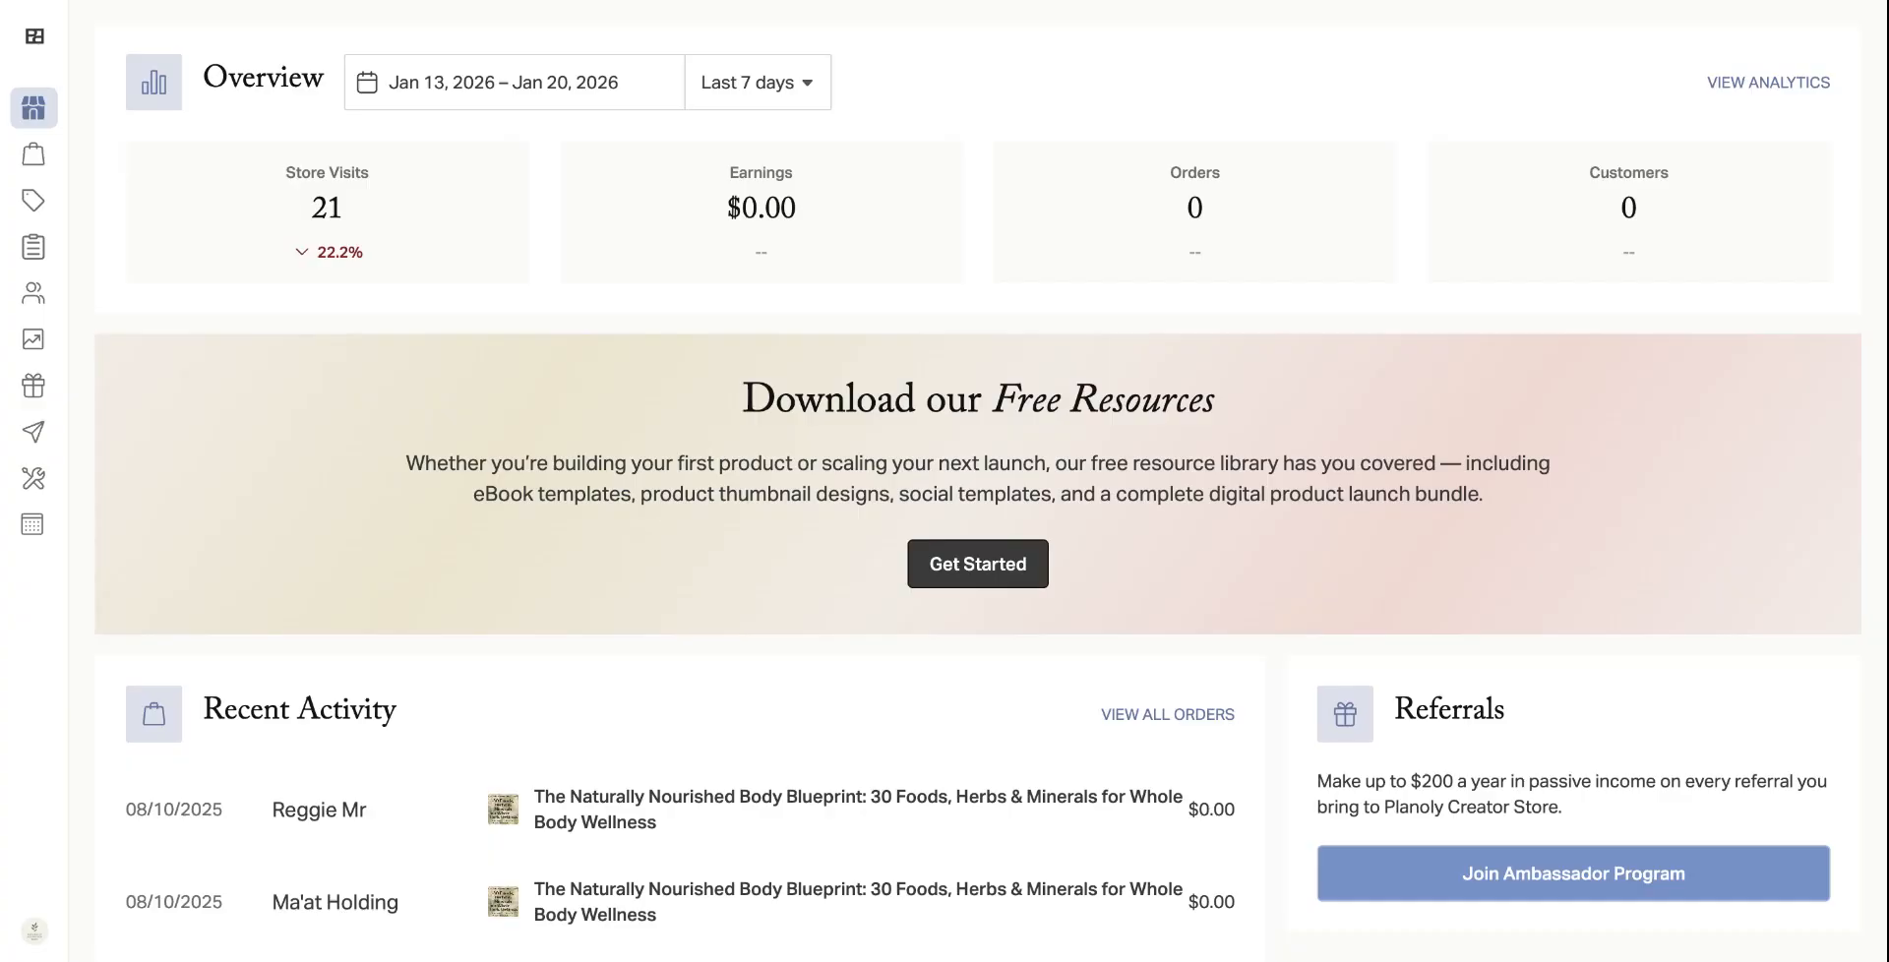
# - Open the Outreach page in the Customers section
pyautogui.moveTo(39, 221)
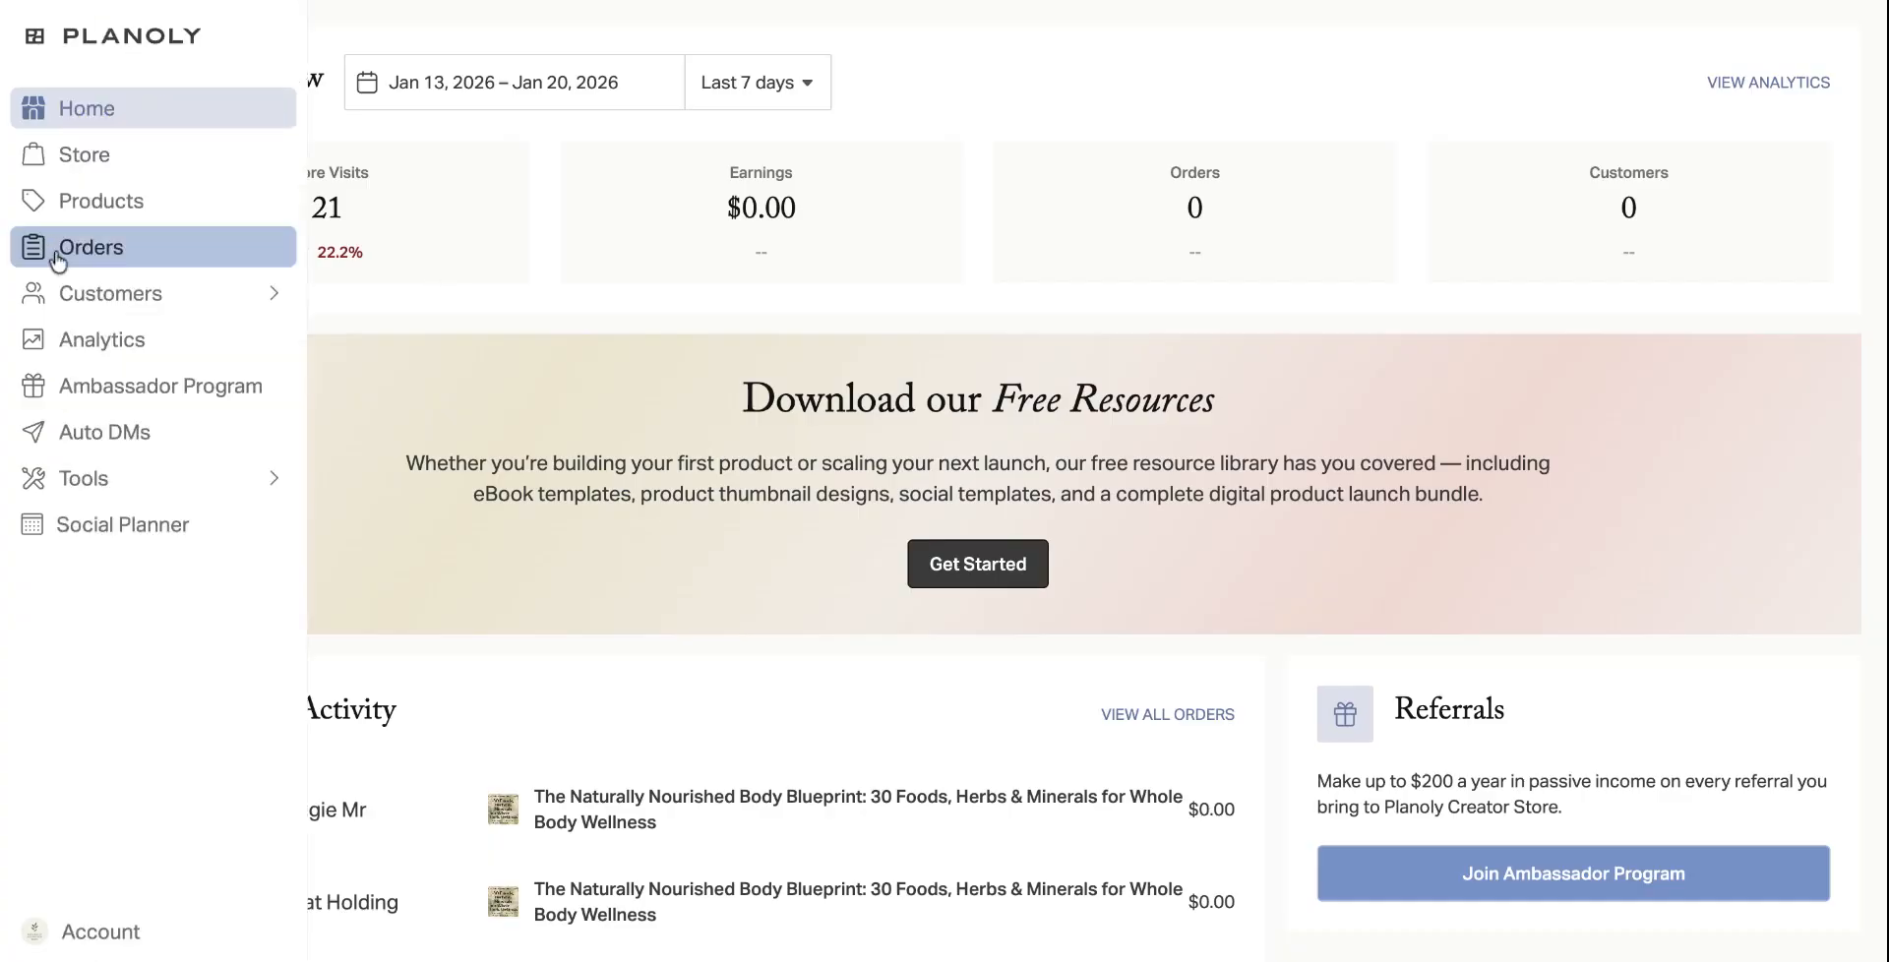
pyautogui.click(81, 300)
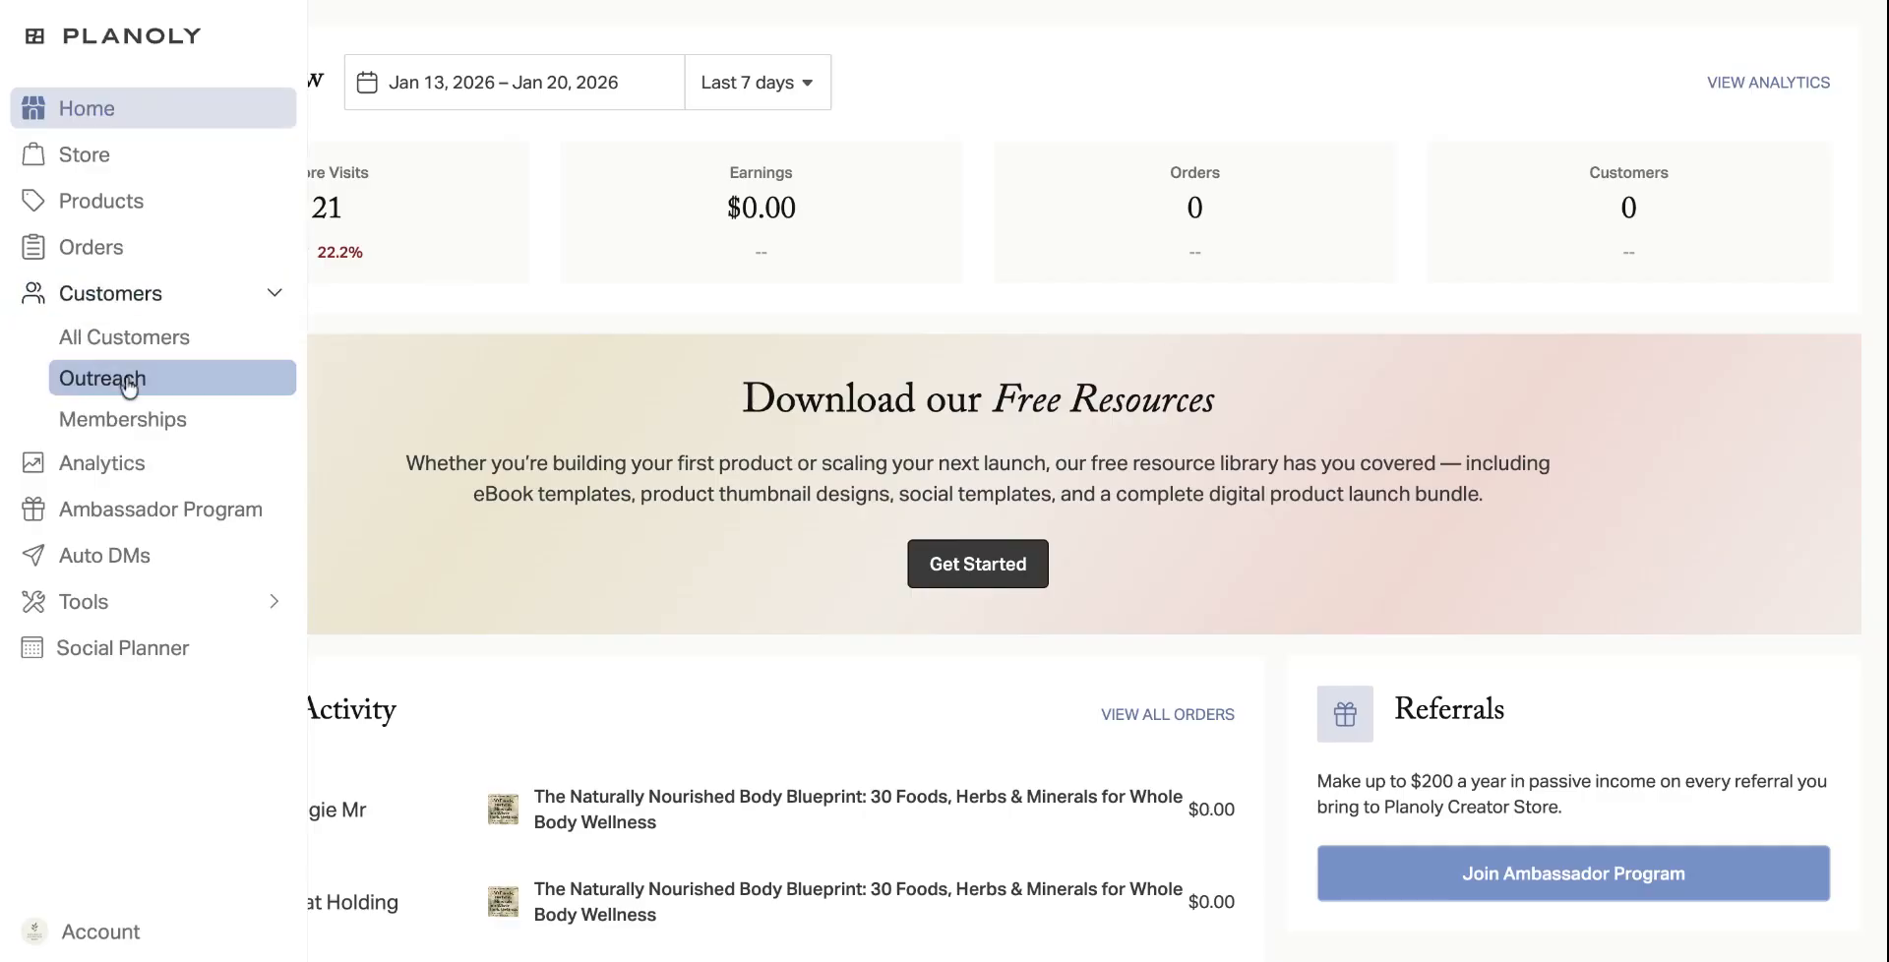
pyautogui.click(185, 384)
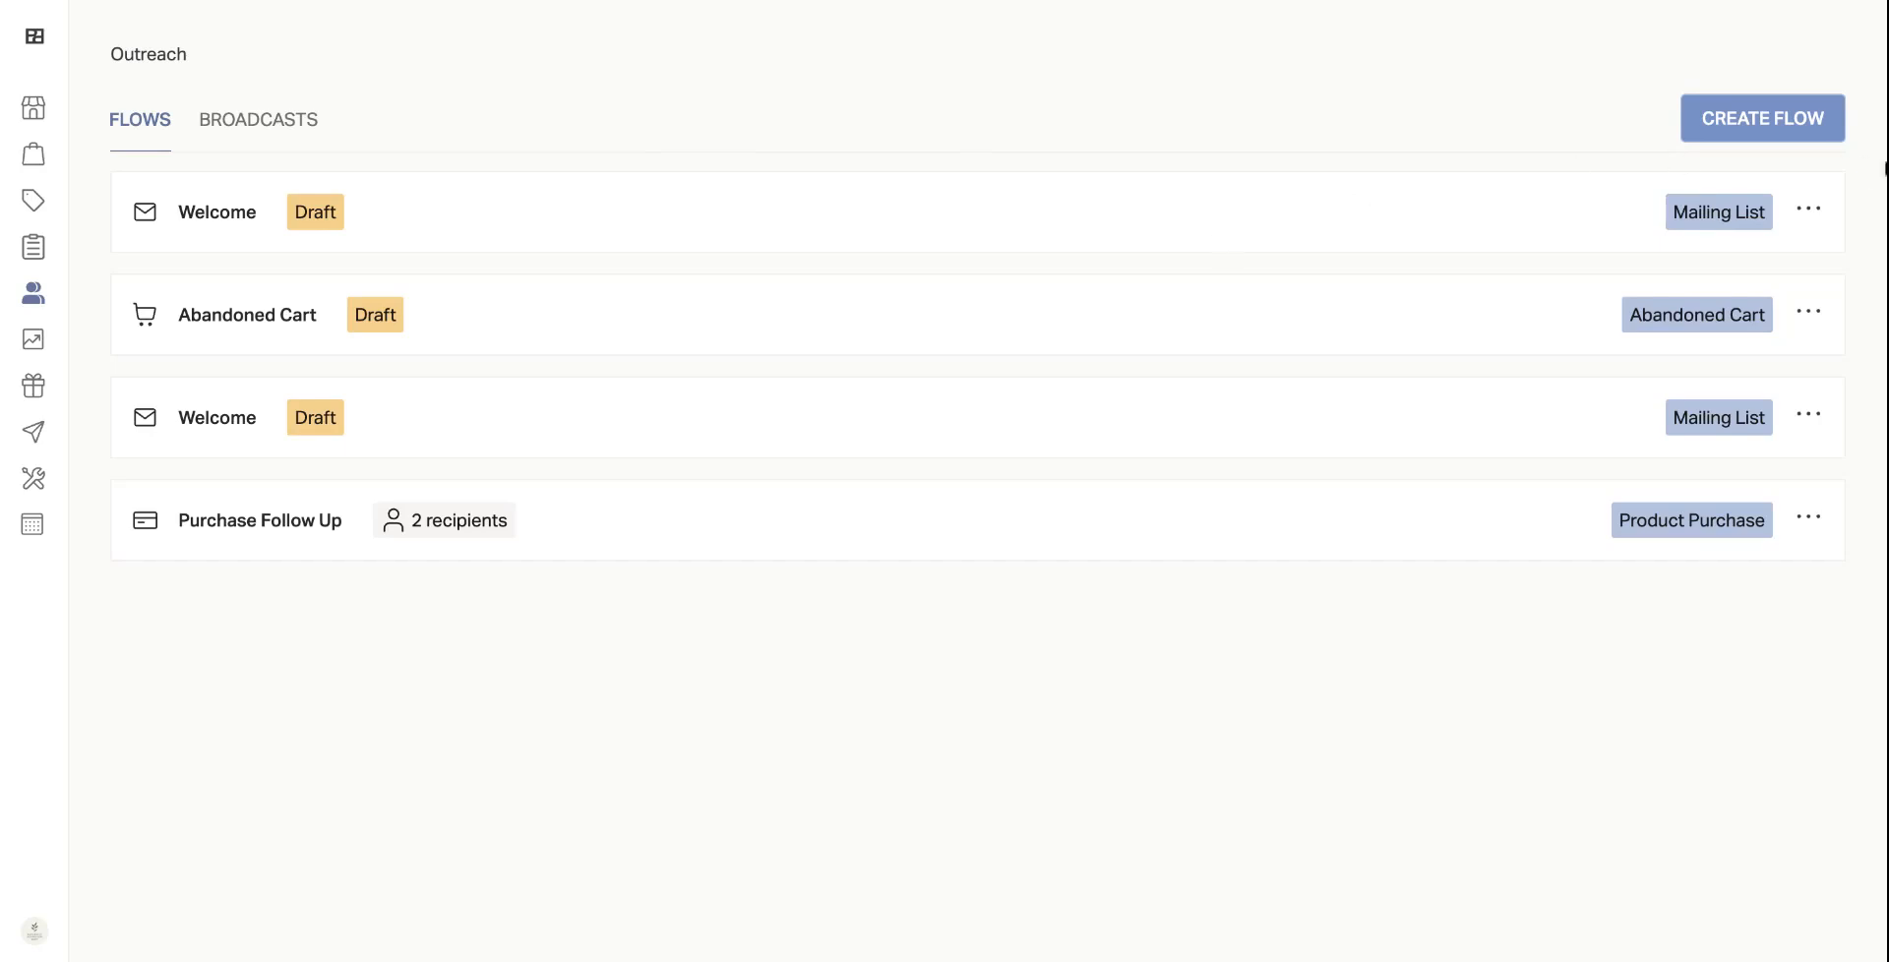
# - Create a flow from the Welcome template, keeping the title Welcome and the recipients "Subscribed: Any mailing list"
pyautogui.click(1808, 143)
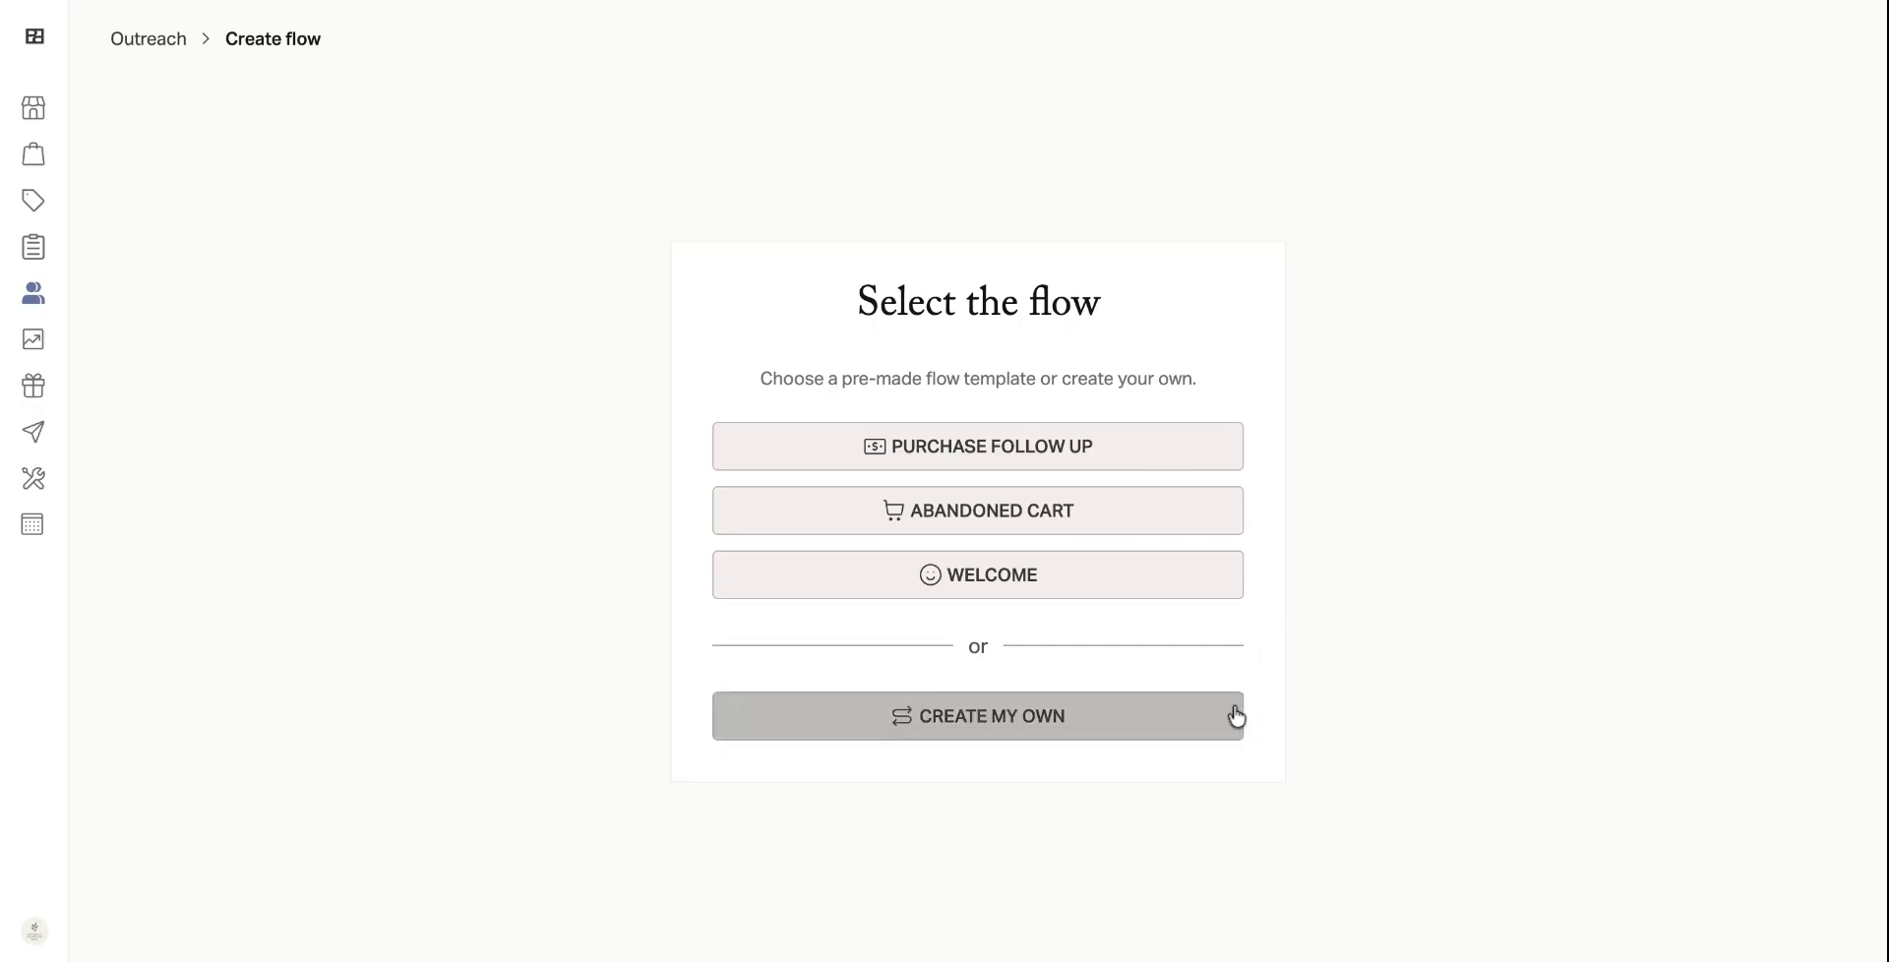
pyautogui.click(1156, 589)
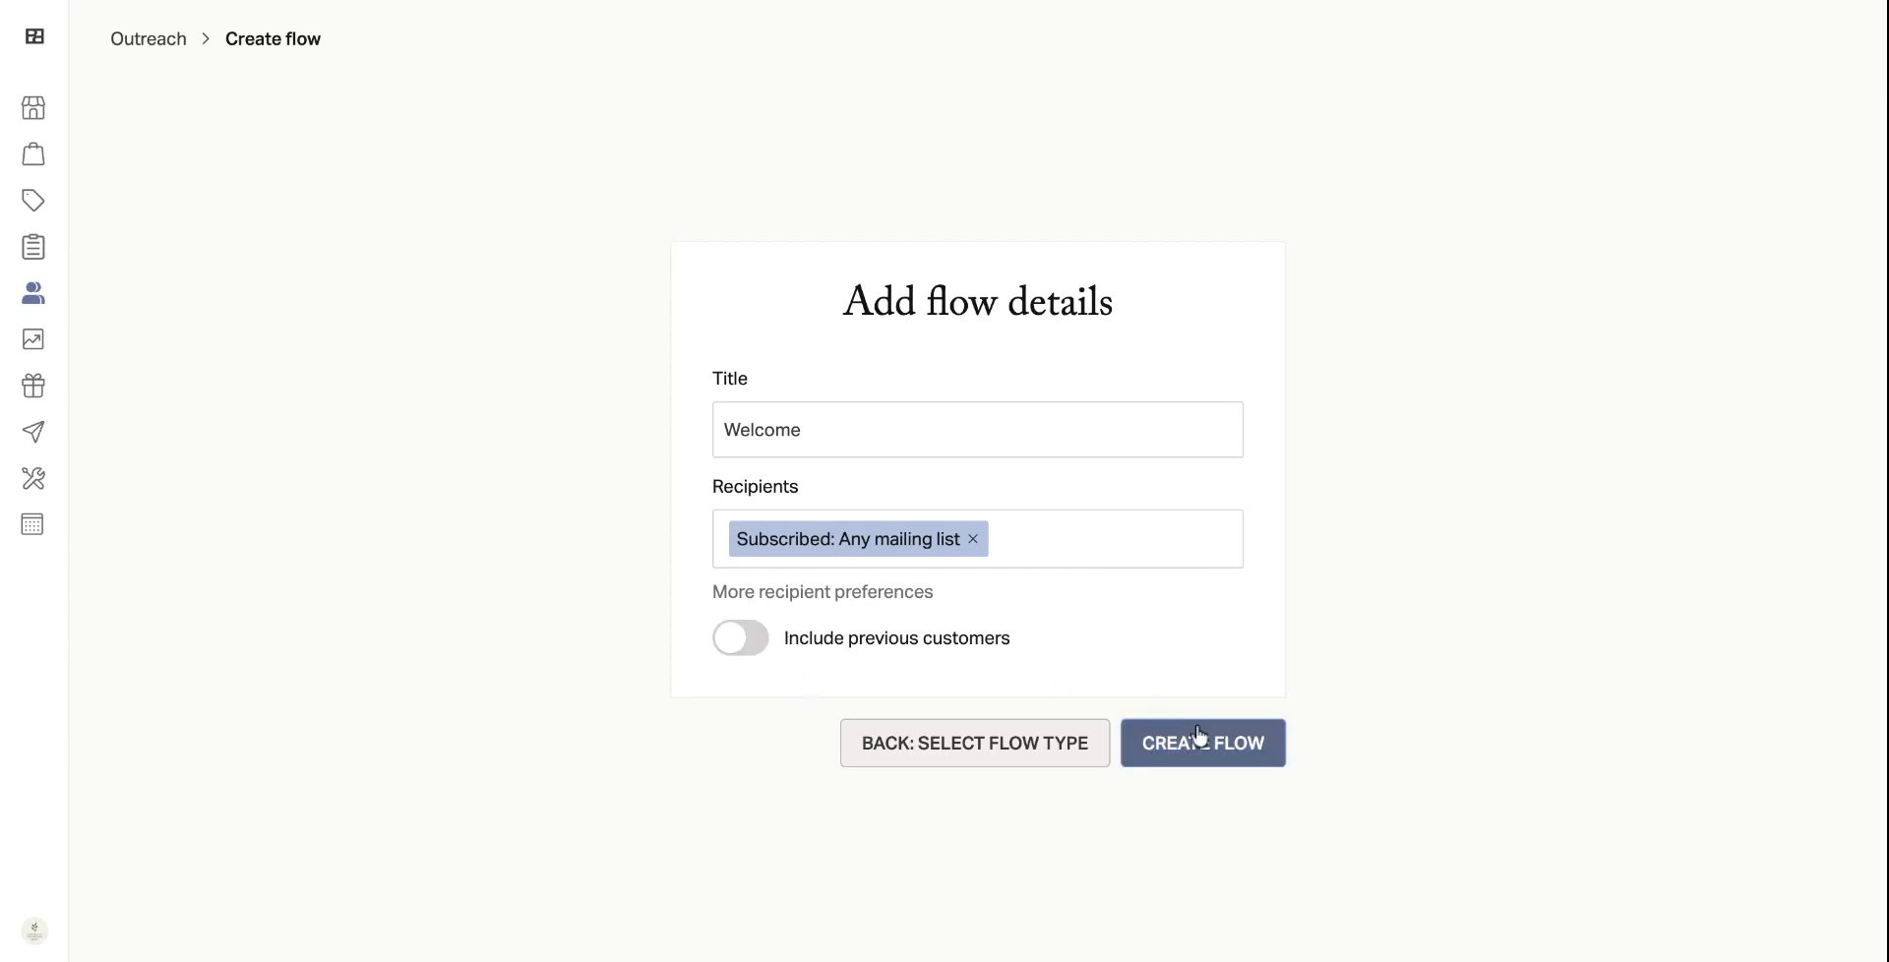
pyautogui.click(1217, 743)
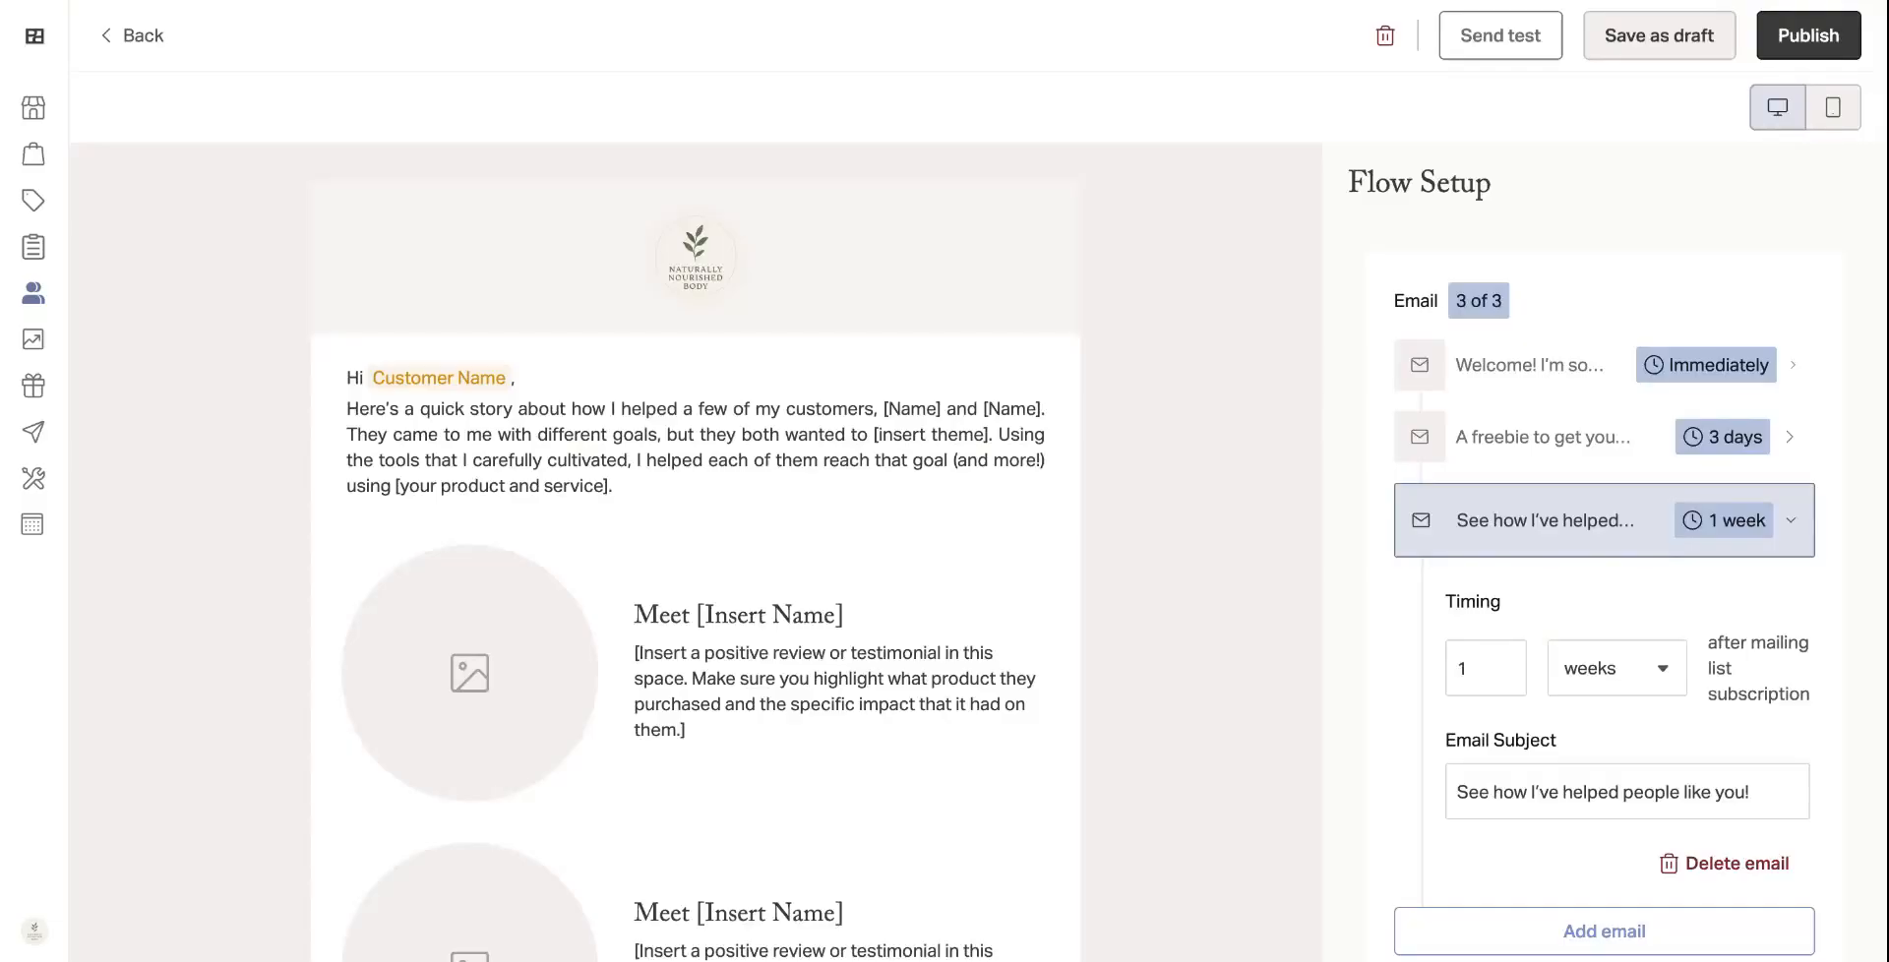
# - Inspect the header avatar settings of the third email in the flow and close them without changing anything
pyautogui.moveTo(883, 393)
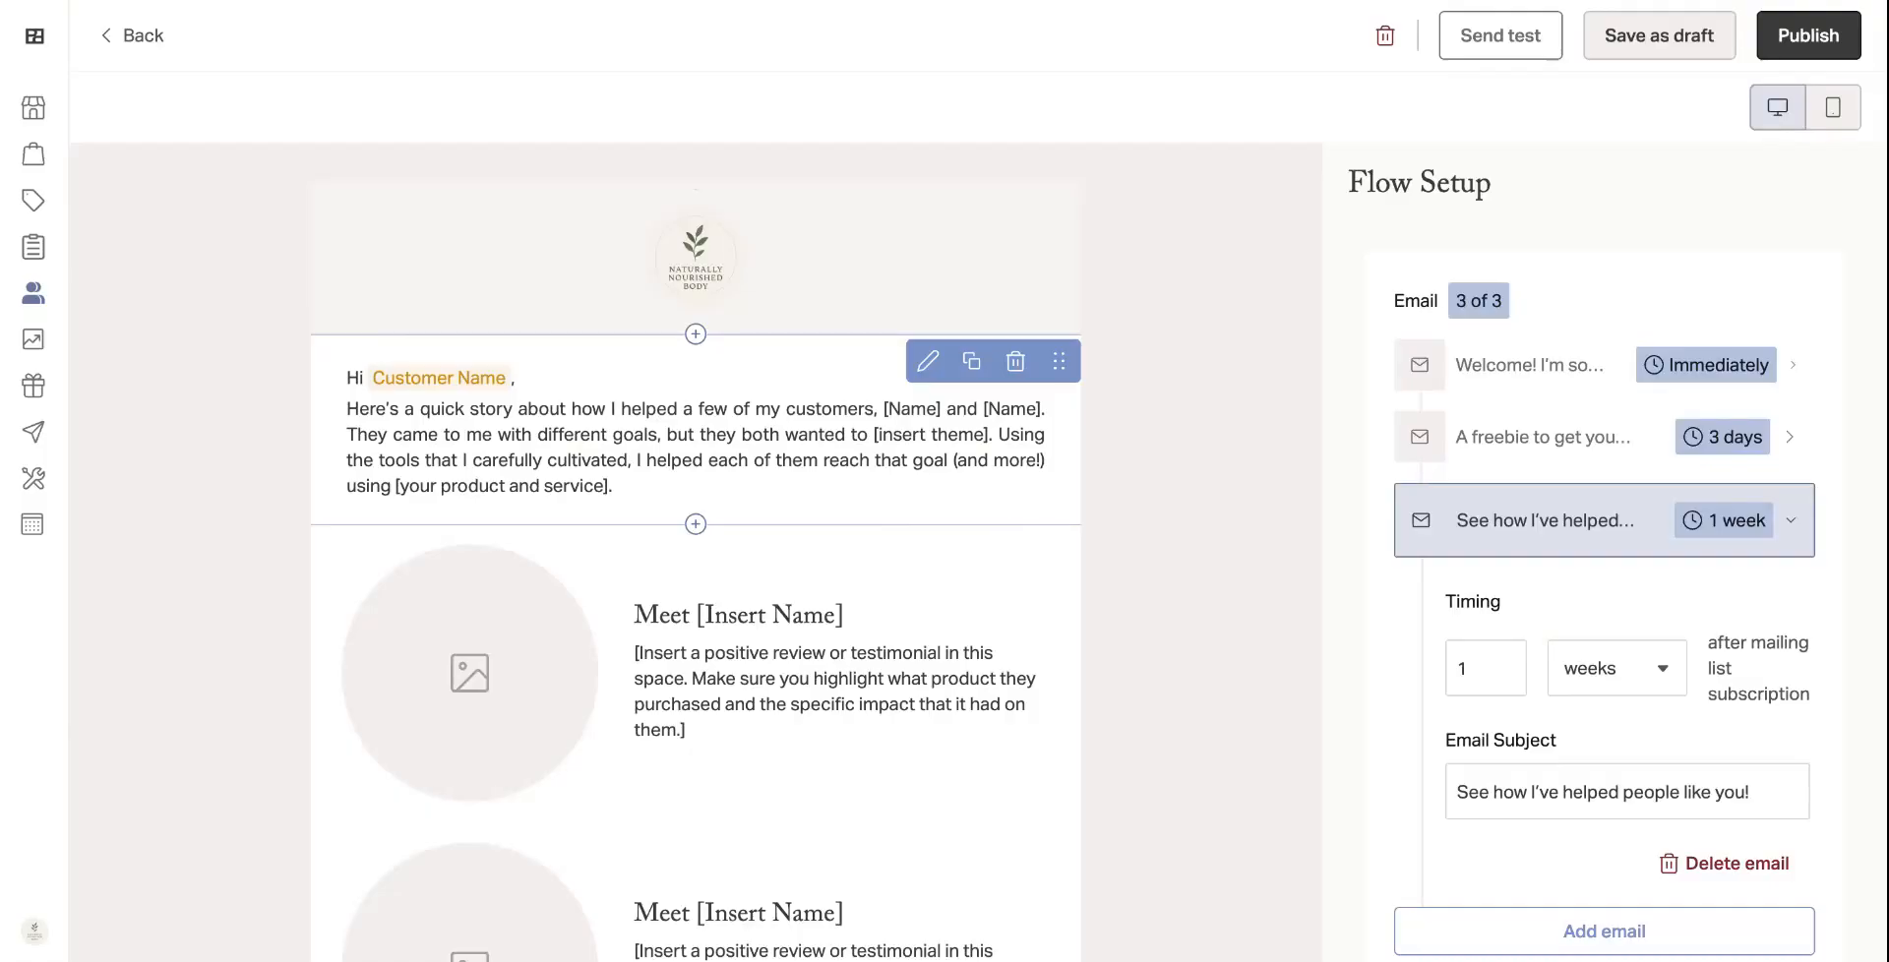
pyautogui.moveTo(706, 232)
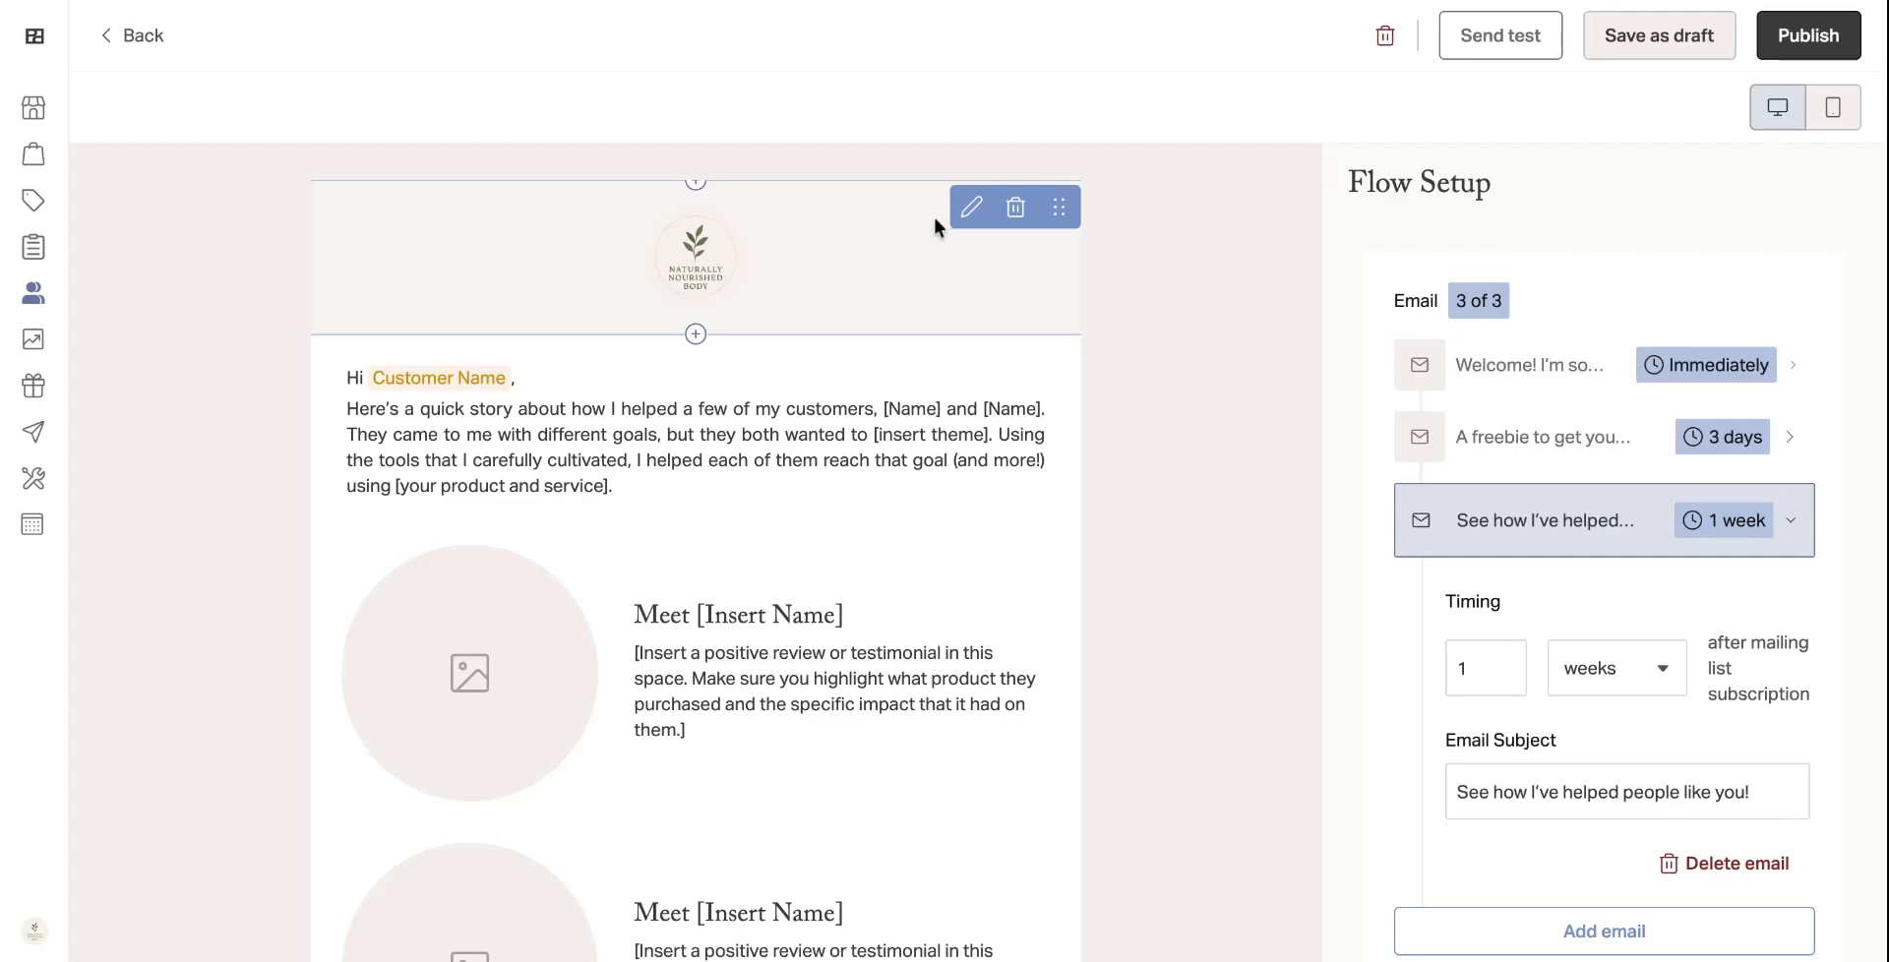
pyautogui.click(966, 214)
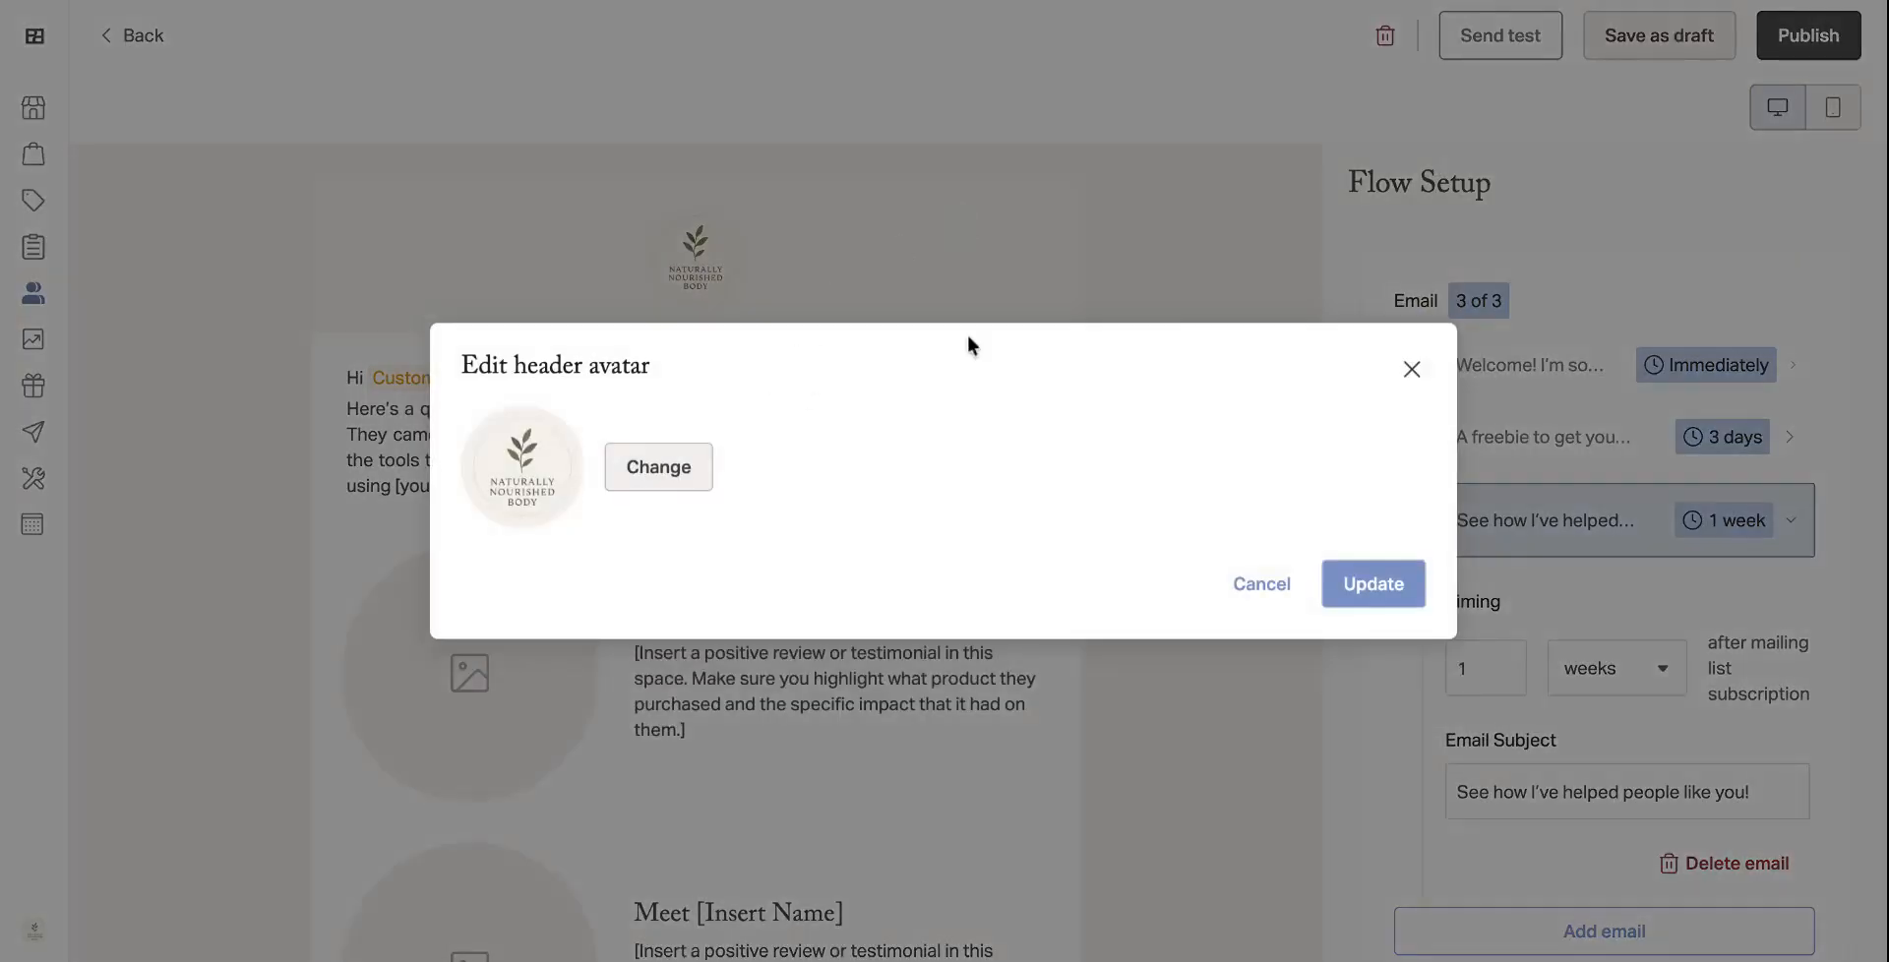
pyautogui.click(1411, 378)
# - Review the body of the third email and inspect the content editing options of its first testimonial block
pyautogui.scroll(-1, 971, 458)
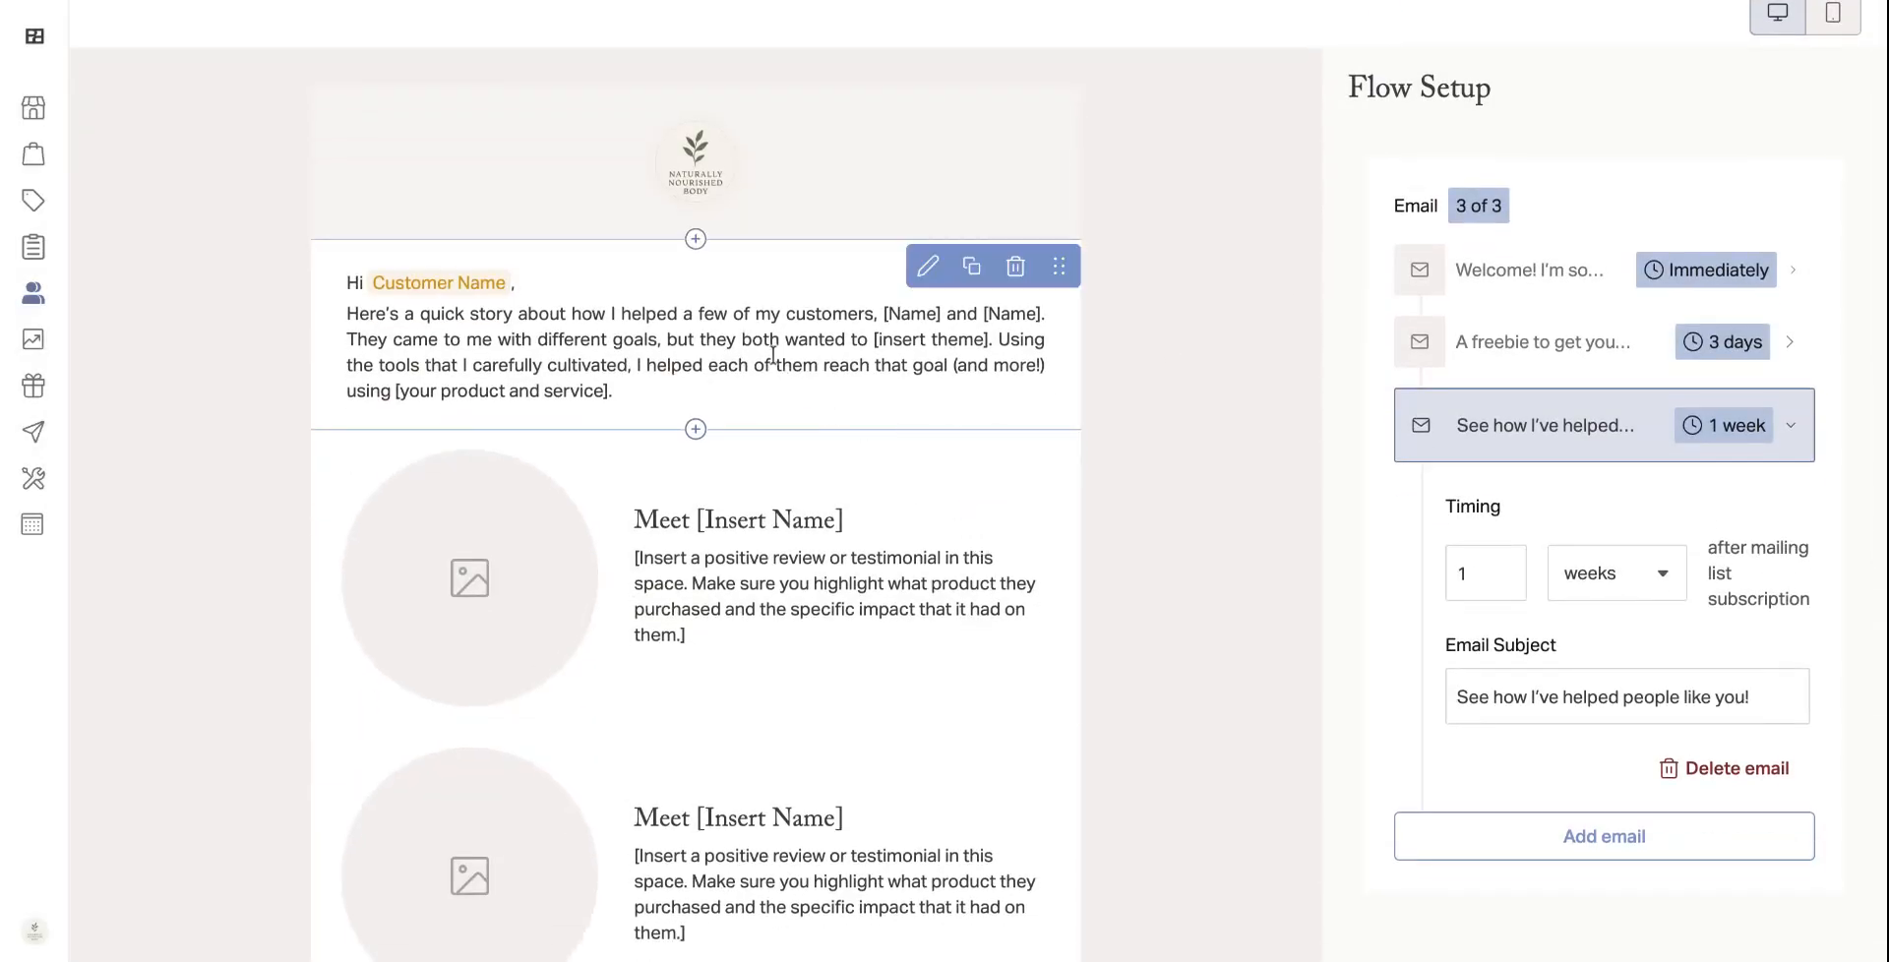
pyautogui.scroll(-1, 772, 354)
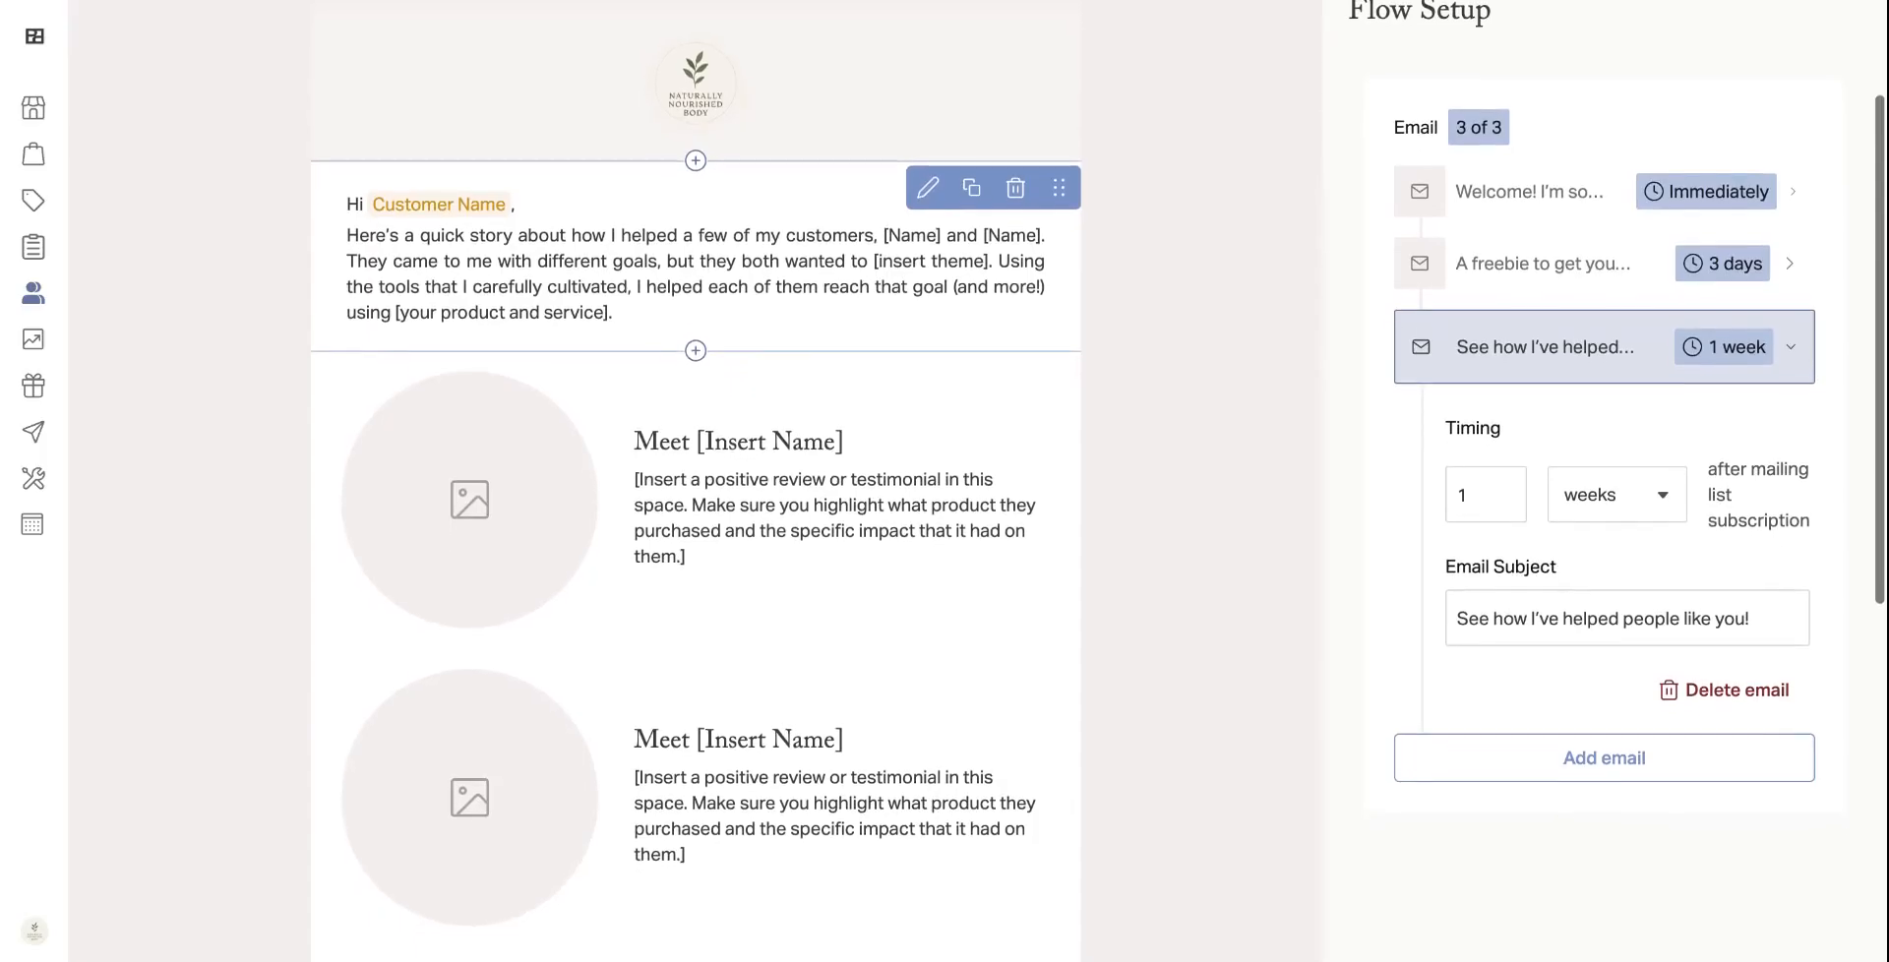
pyautogui.scroll(-1, 487, 457)
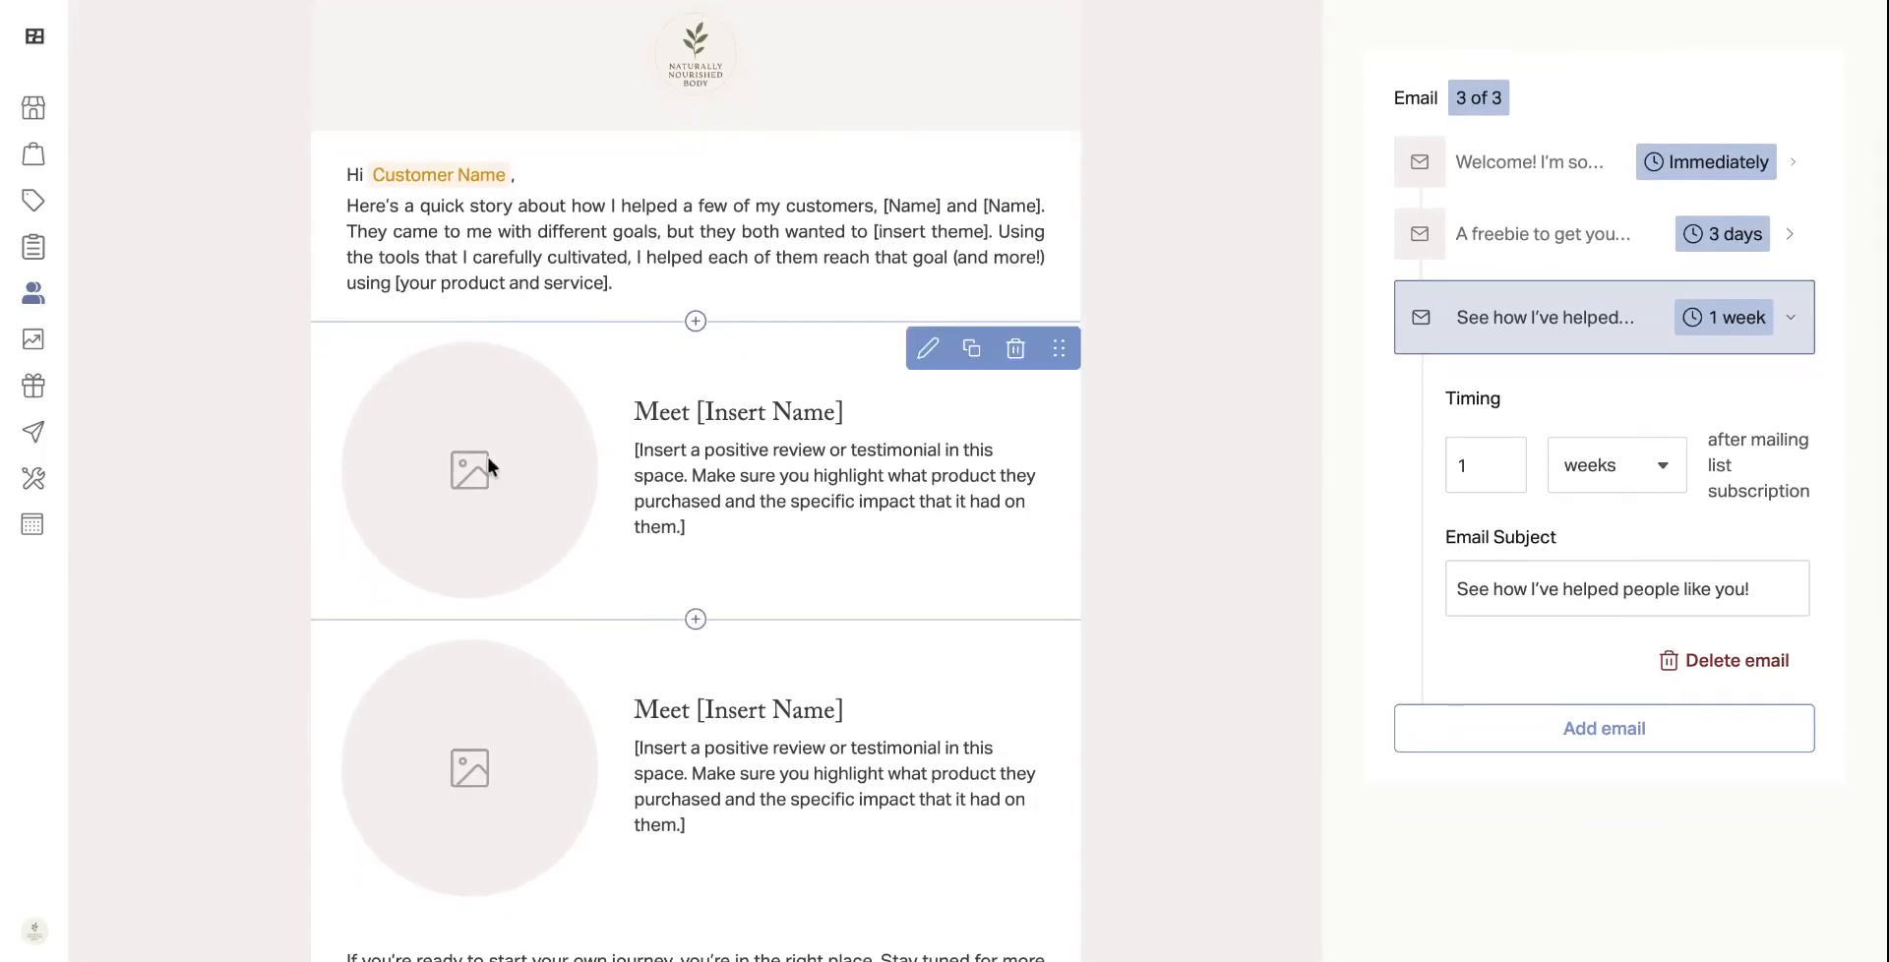
pyautogui.scroll(-4, 505, 632)
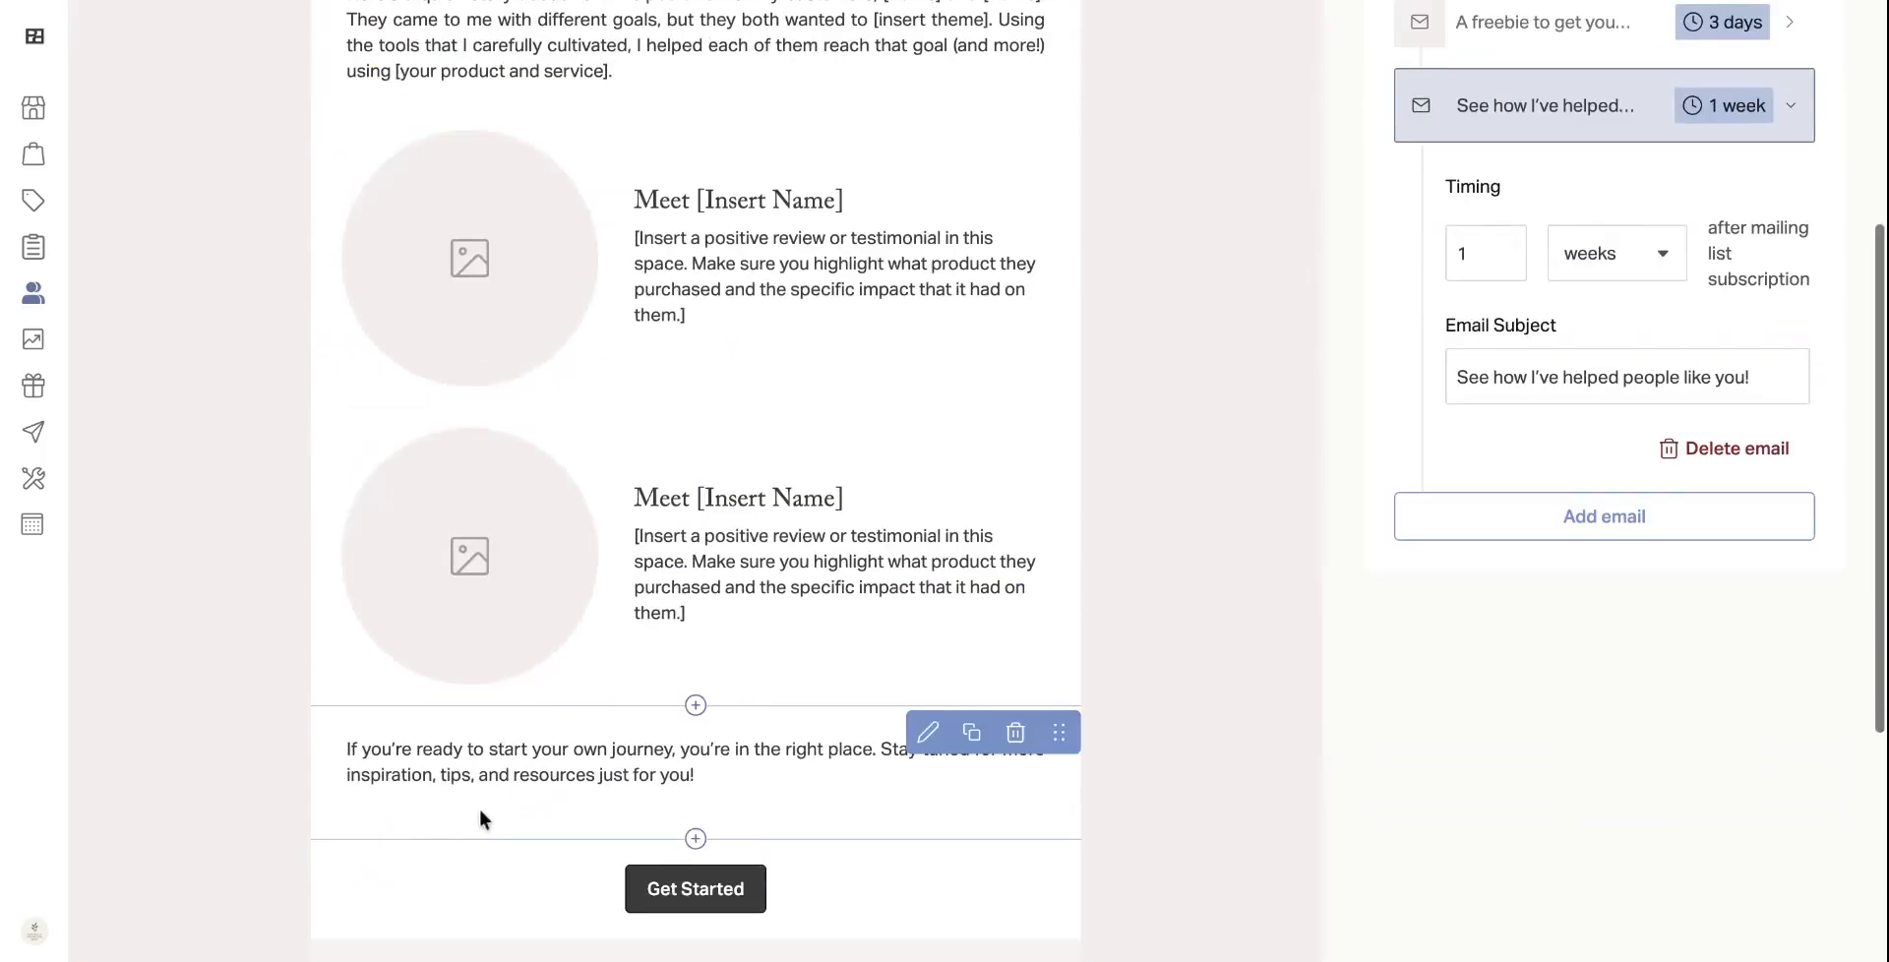
pyautogui.scroll(2, 480, 809)
pyautogui.scroll(2, 482, 555)
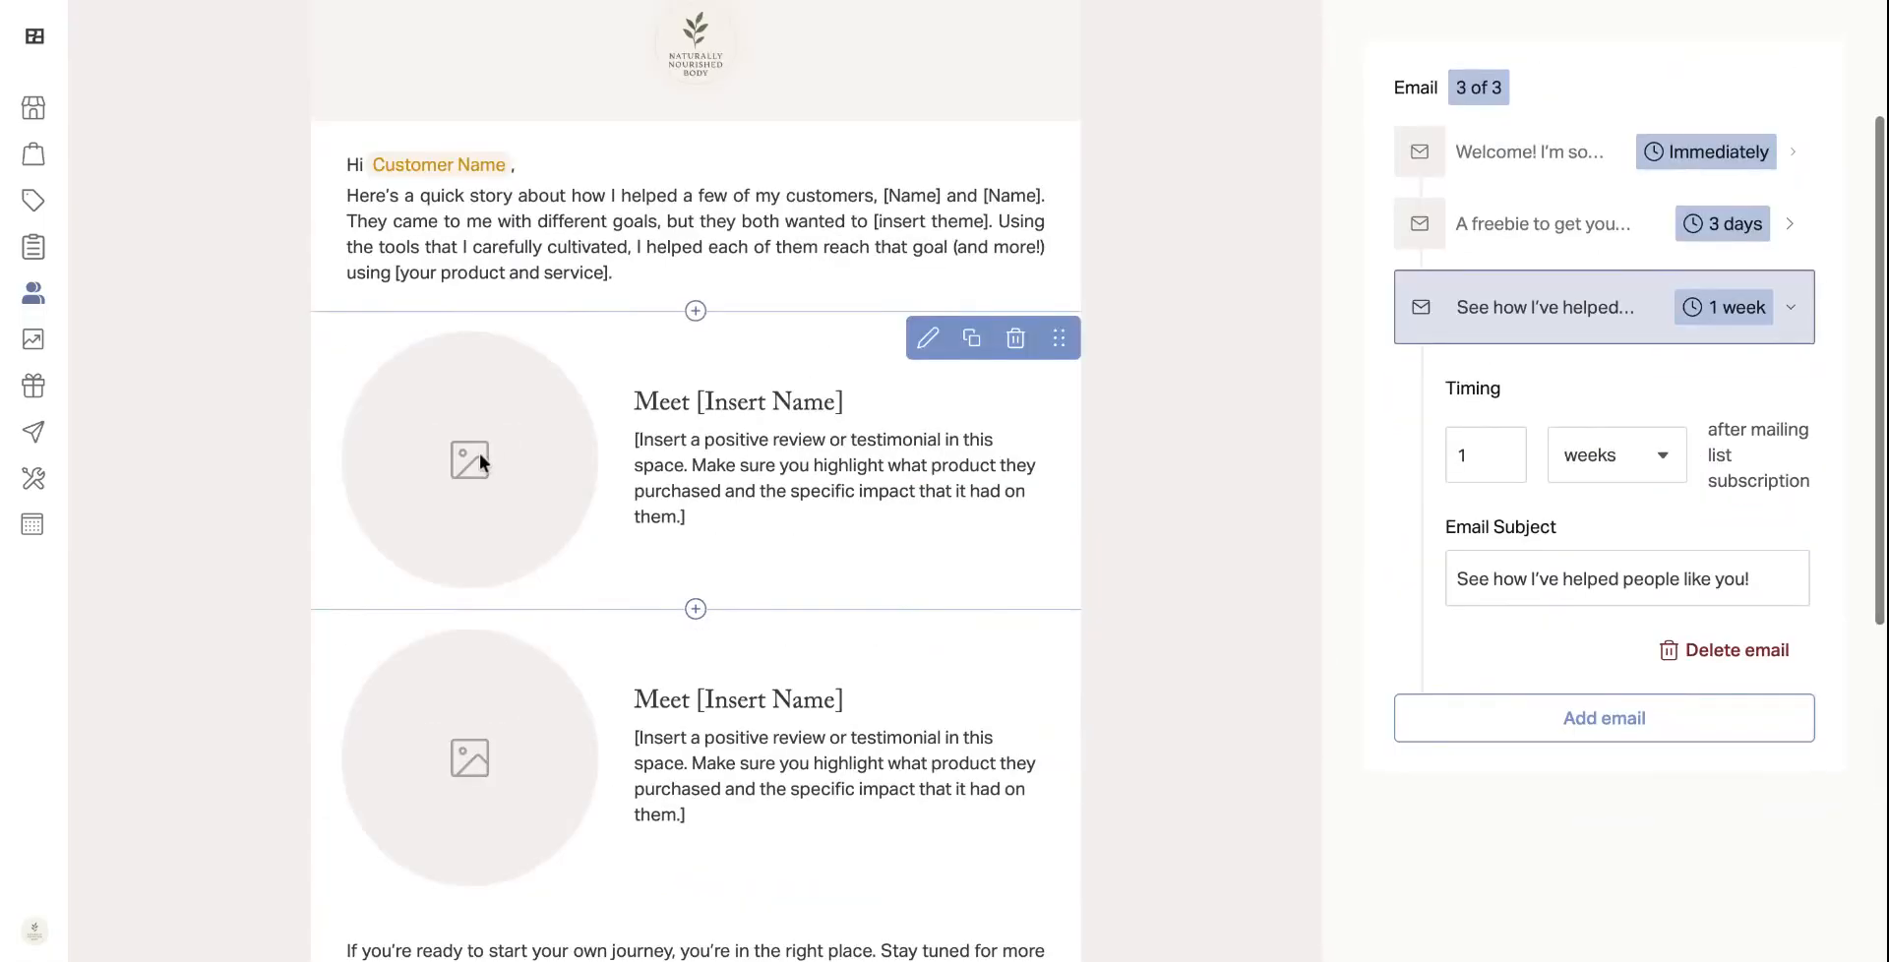
pyautogui.click(929, 340)
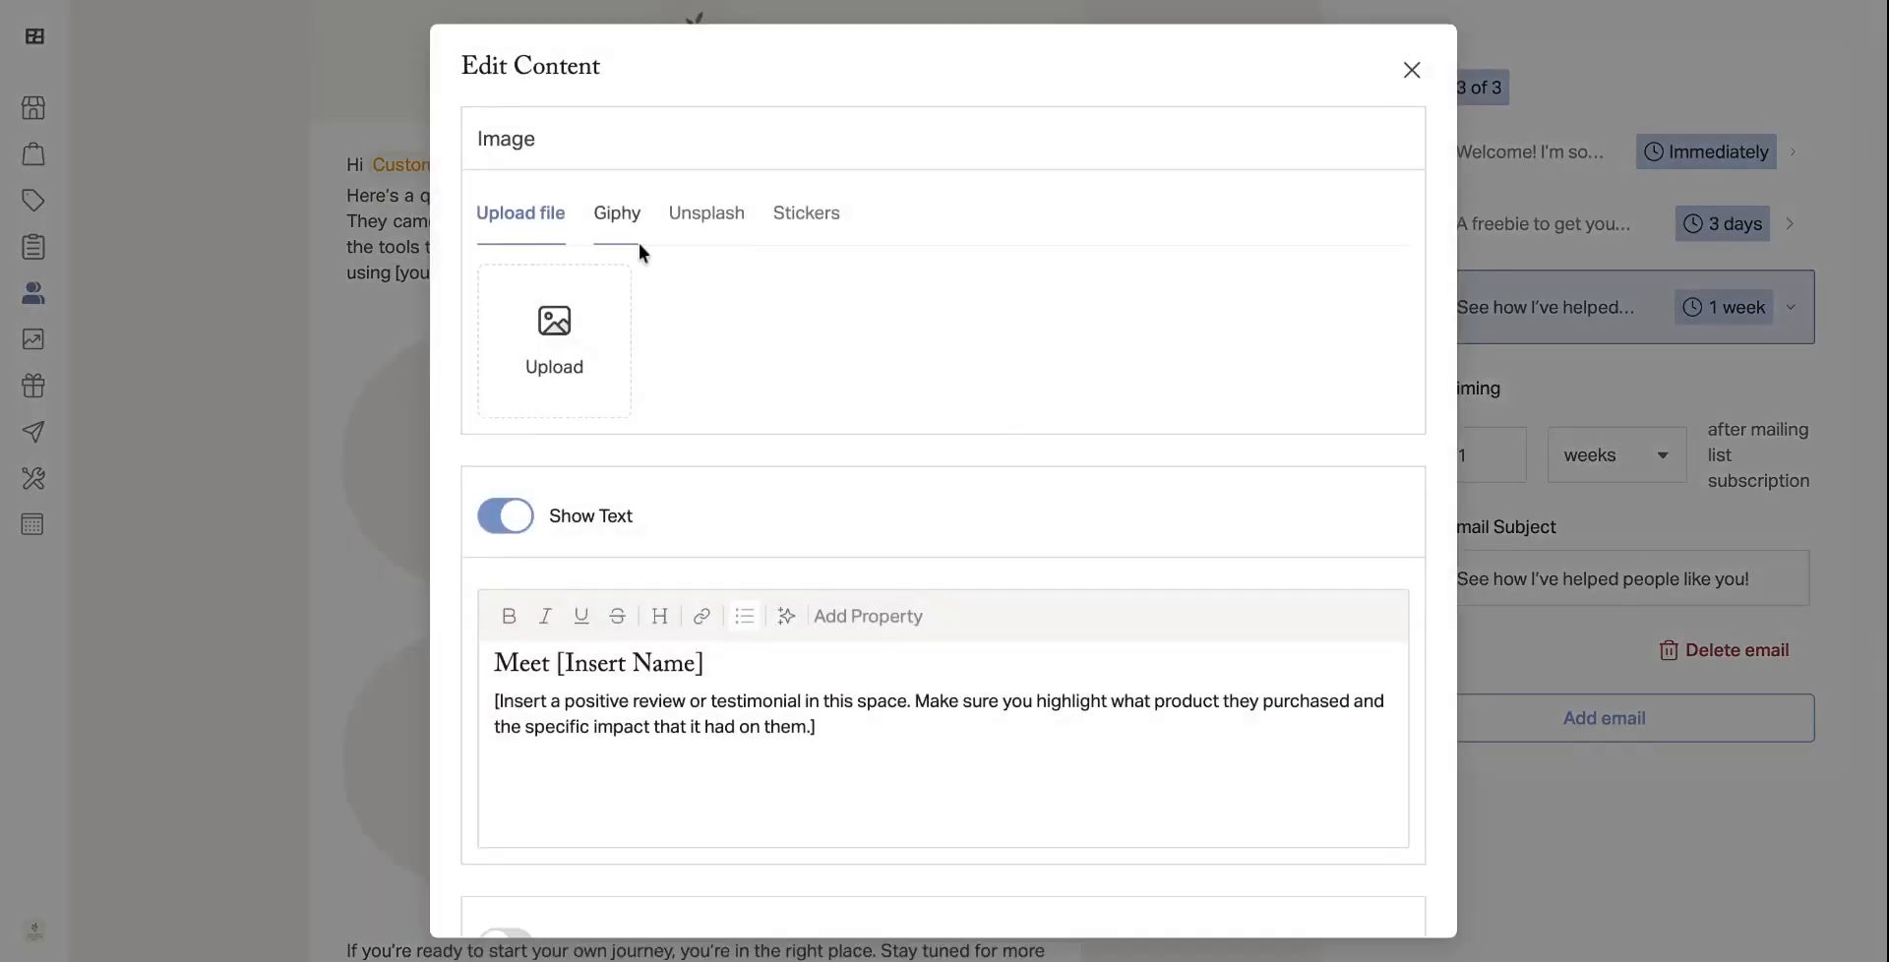
pyautogui.click(1411, 70)
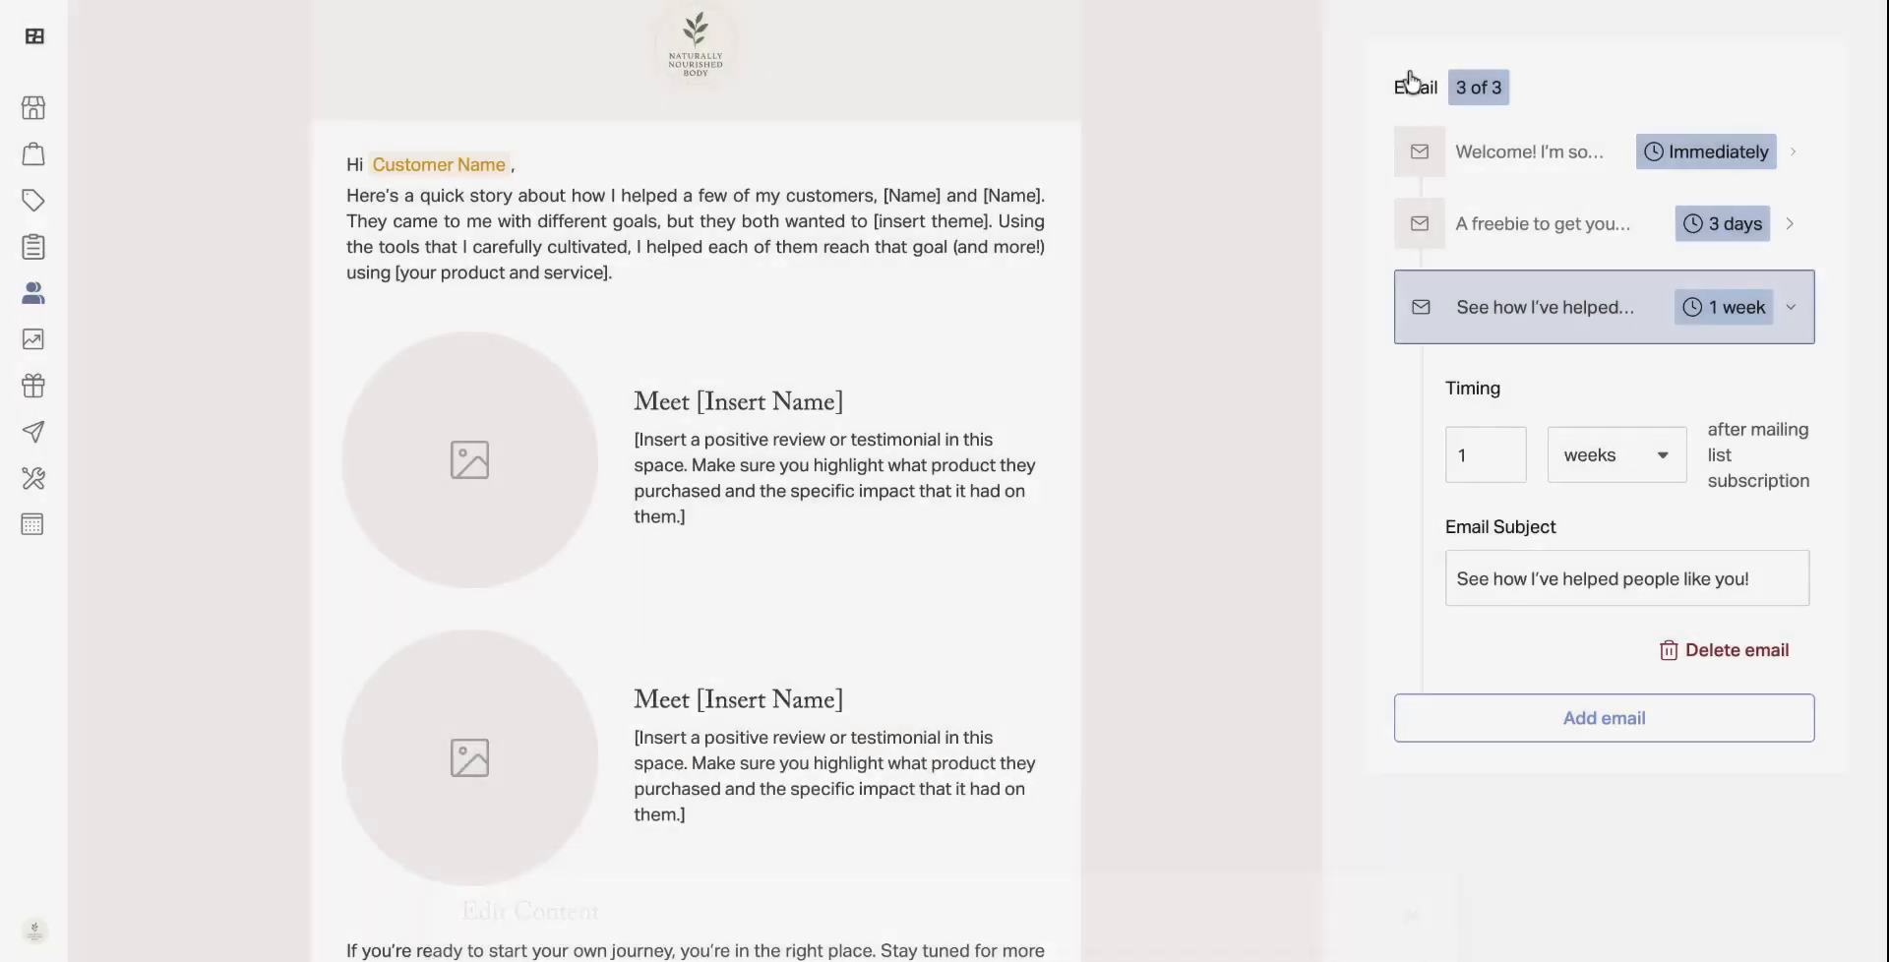
# - Browse the block layouts available for insertion below the third email's intro text, and cancel without adding one
pyautogui.scroll(-2, 824, 625)
pyautogui.scroll(-1, 841, 657)
pyautogui.scroll(2, 841, 657)
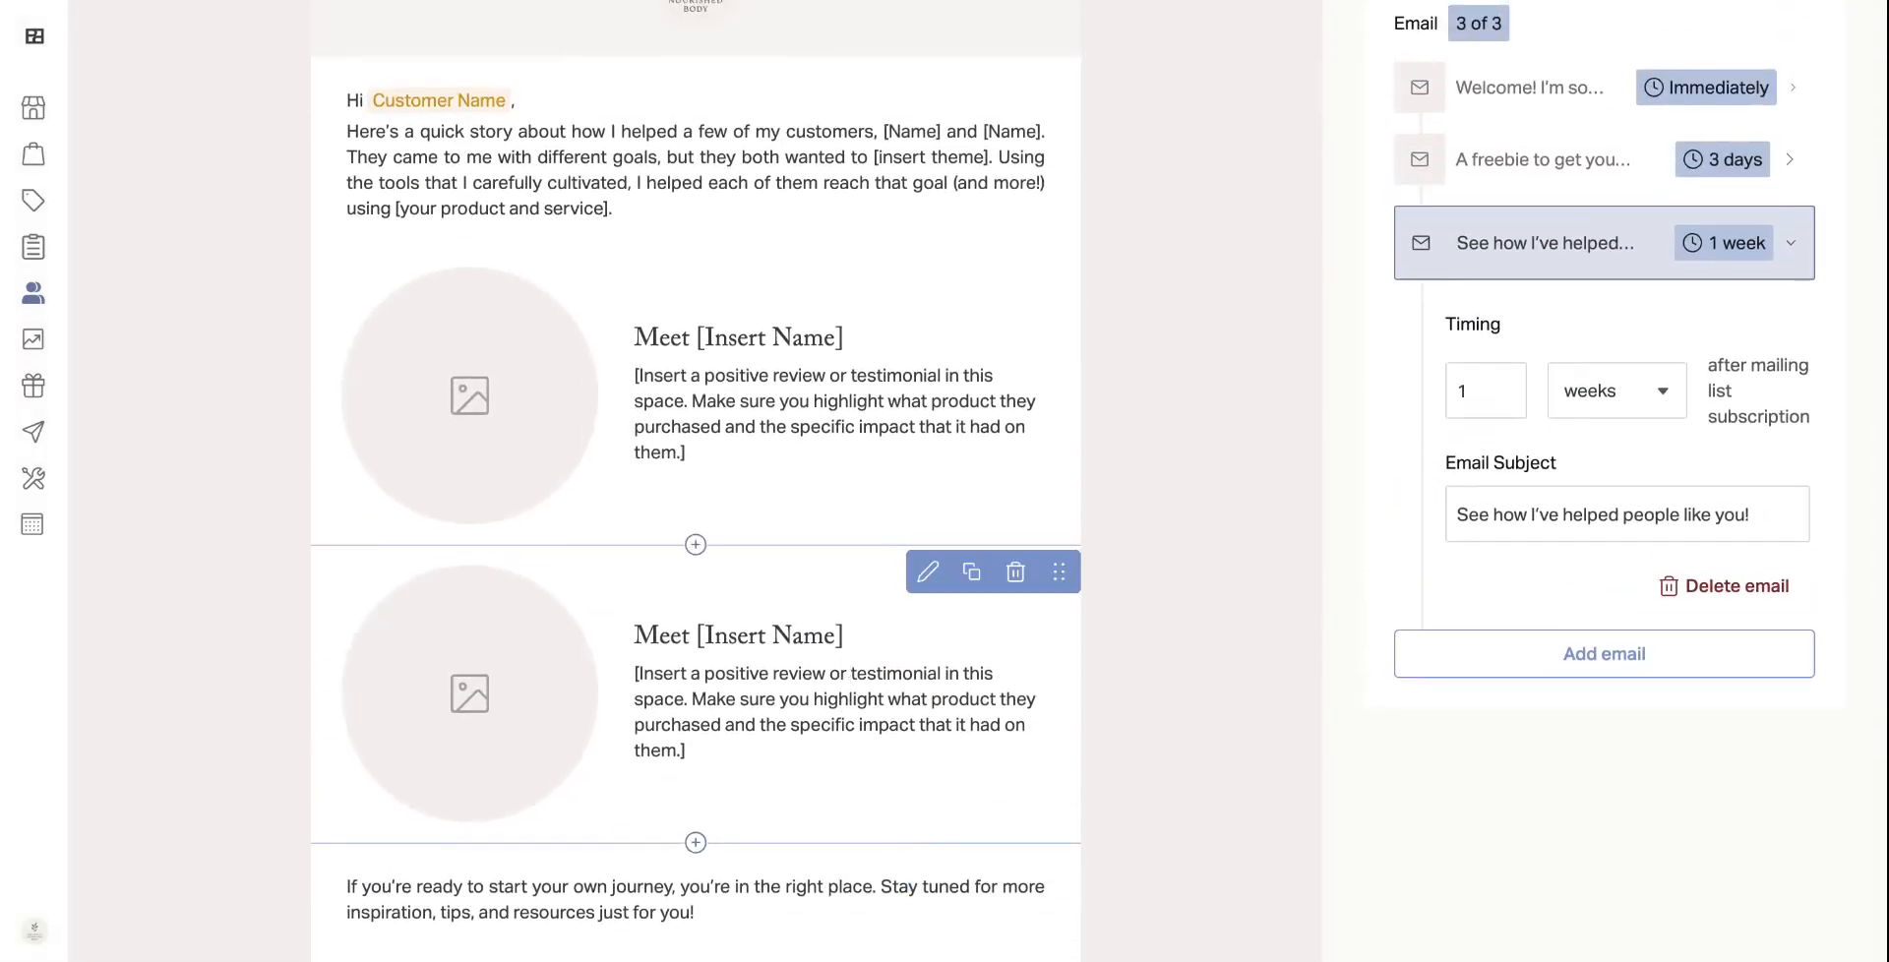
pyautogui.scroll(1, 702, 600)
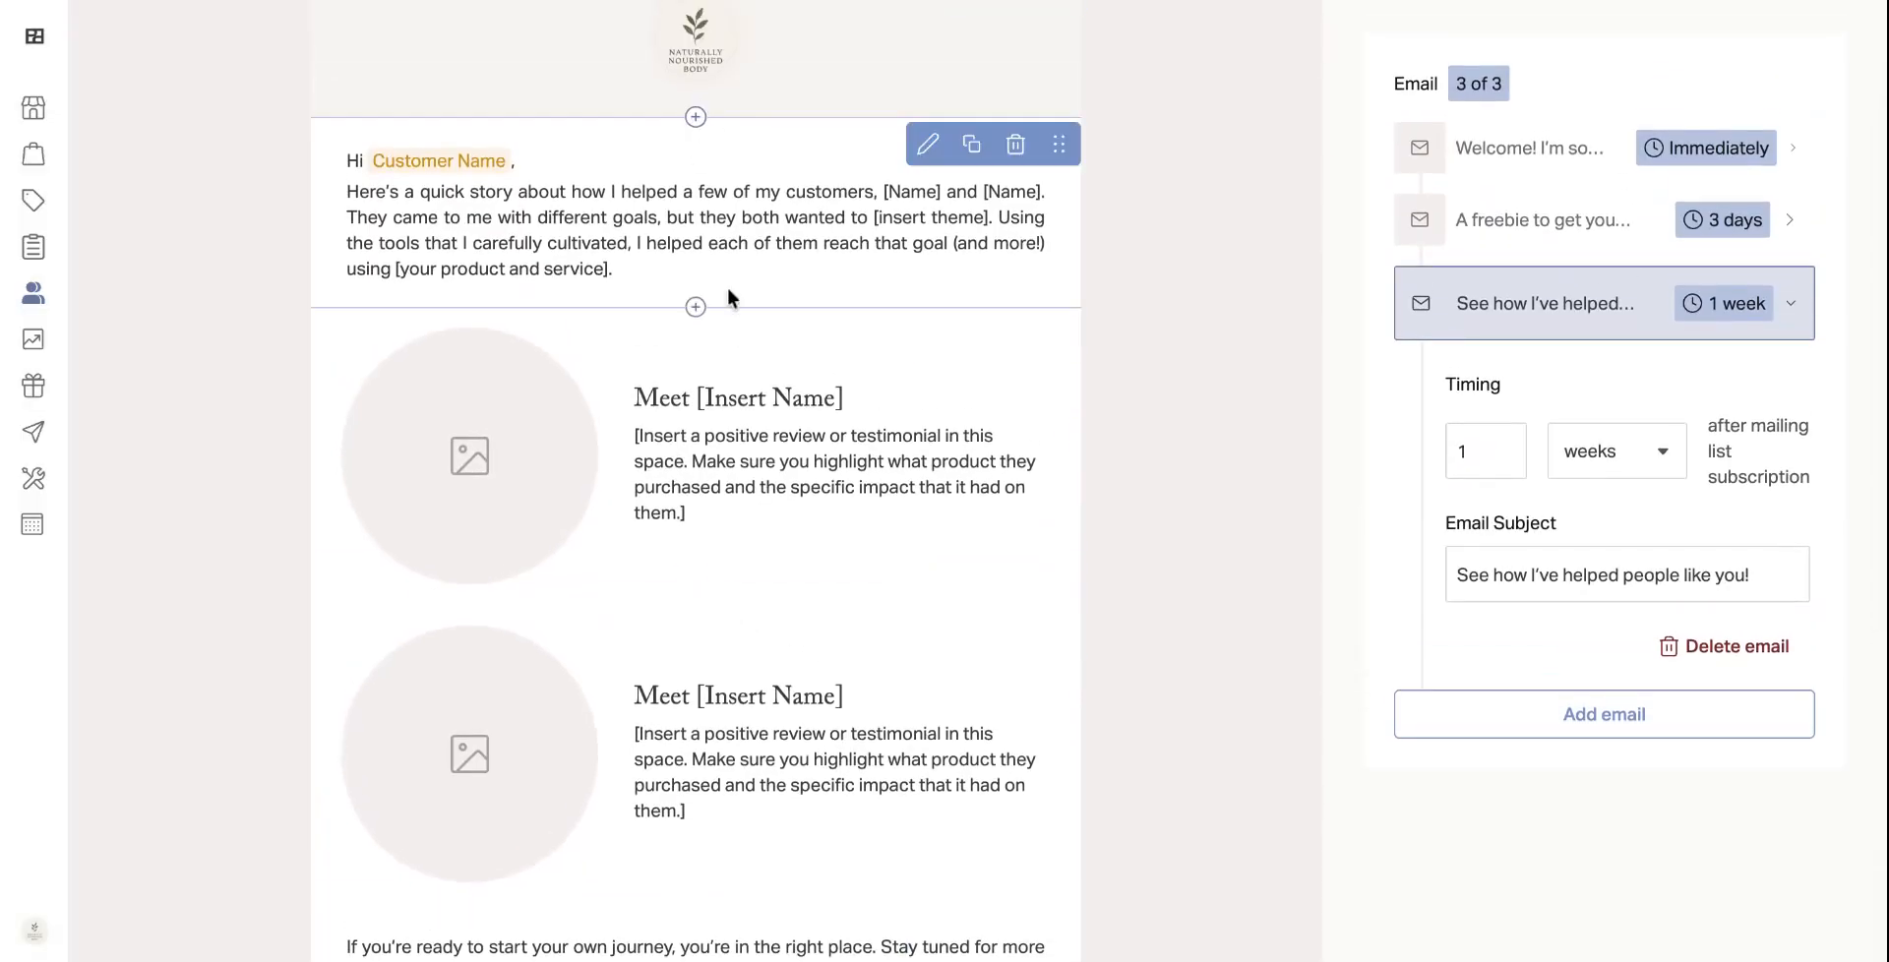
pyautogui.click(699, 307)
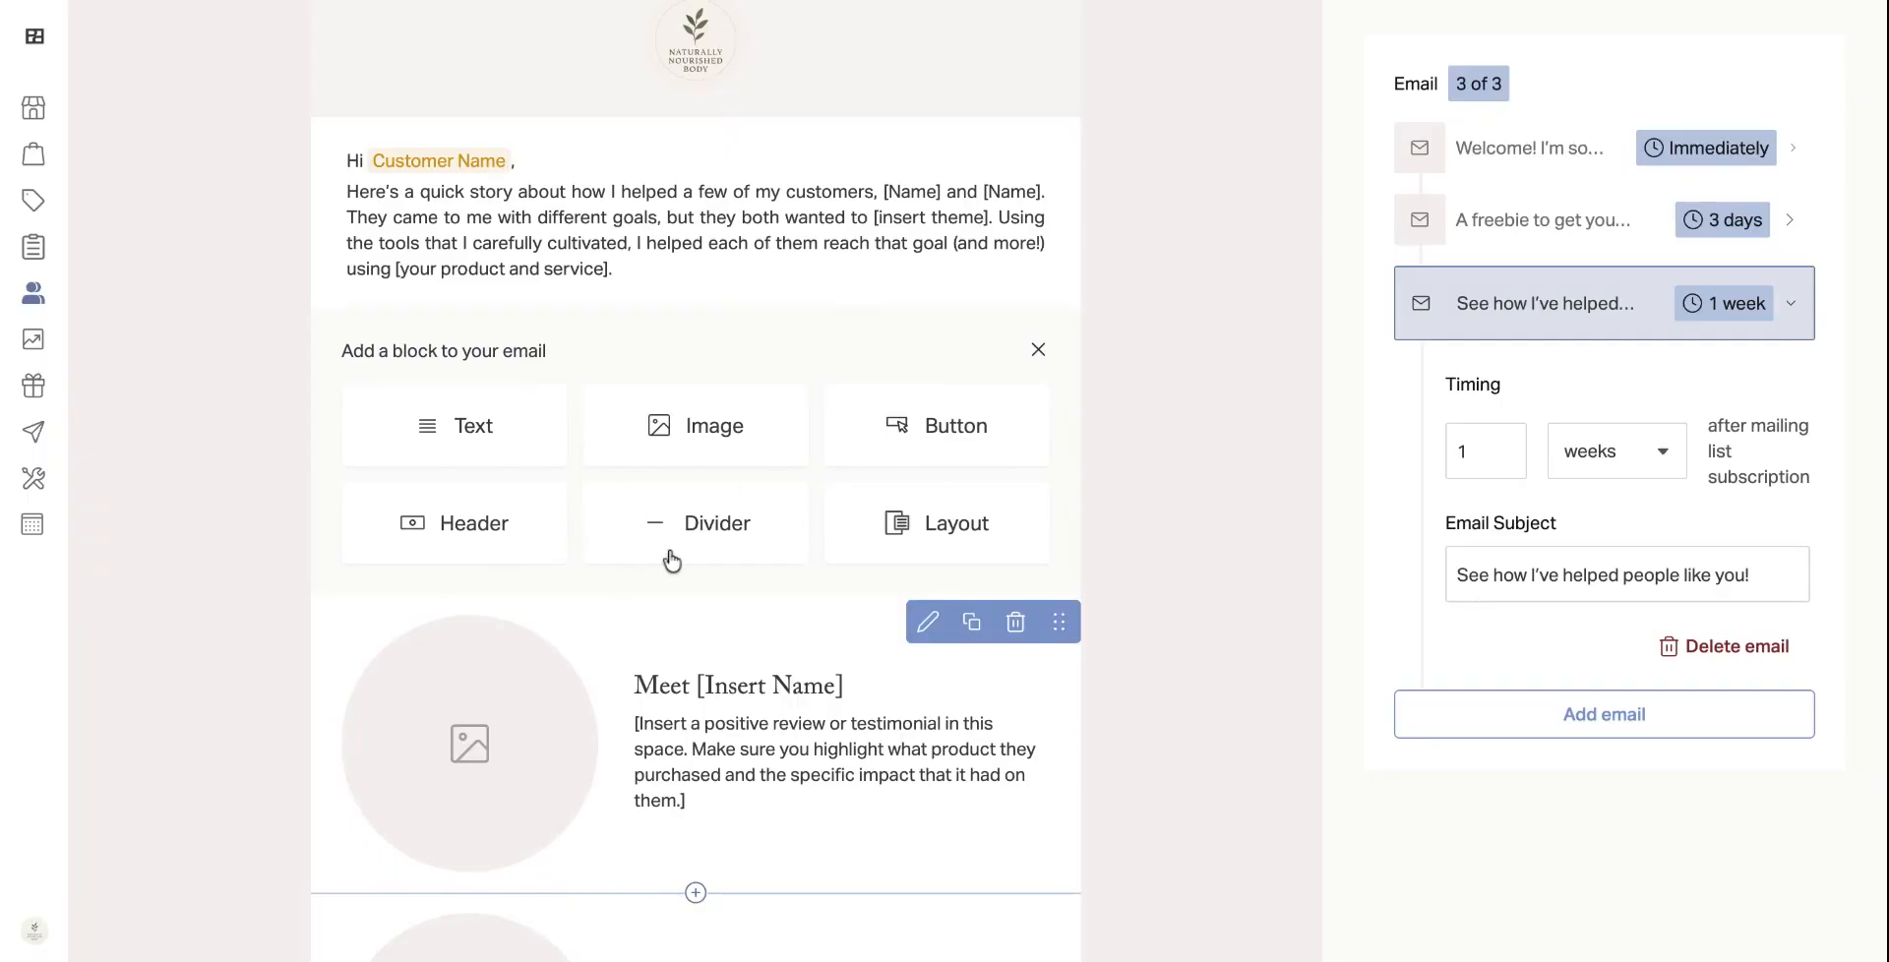
pyautogui.click(931, 536)
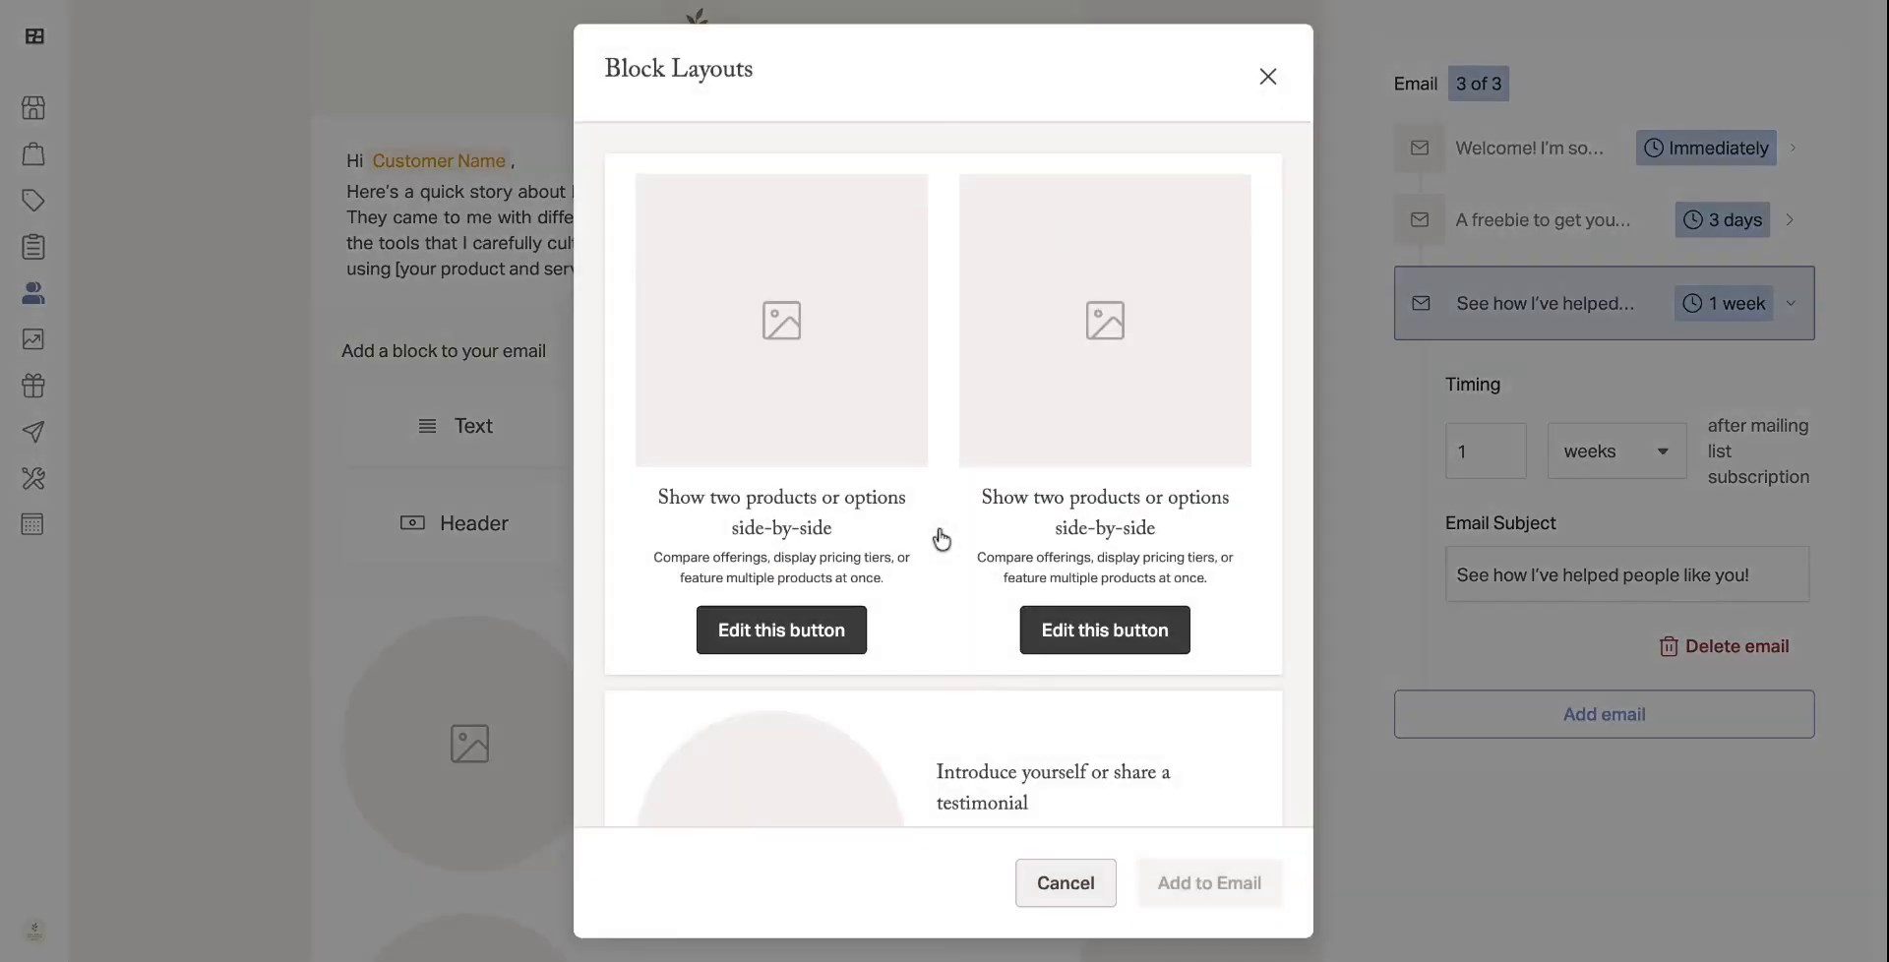
pyautogui.scroll(-7, 972, 433)
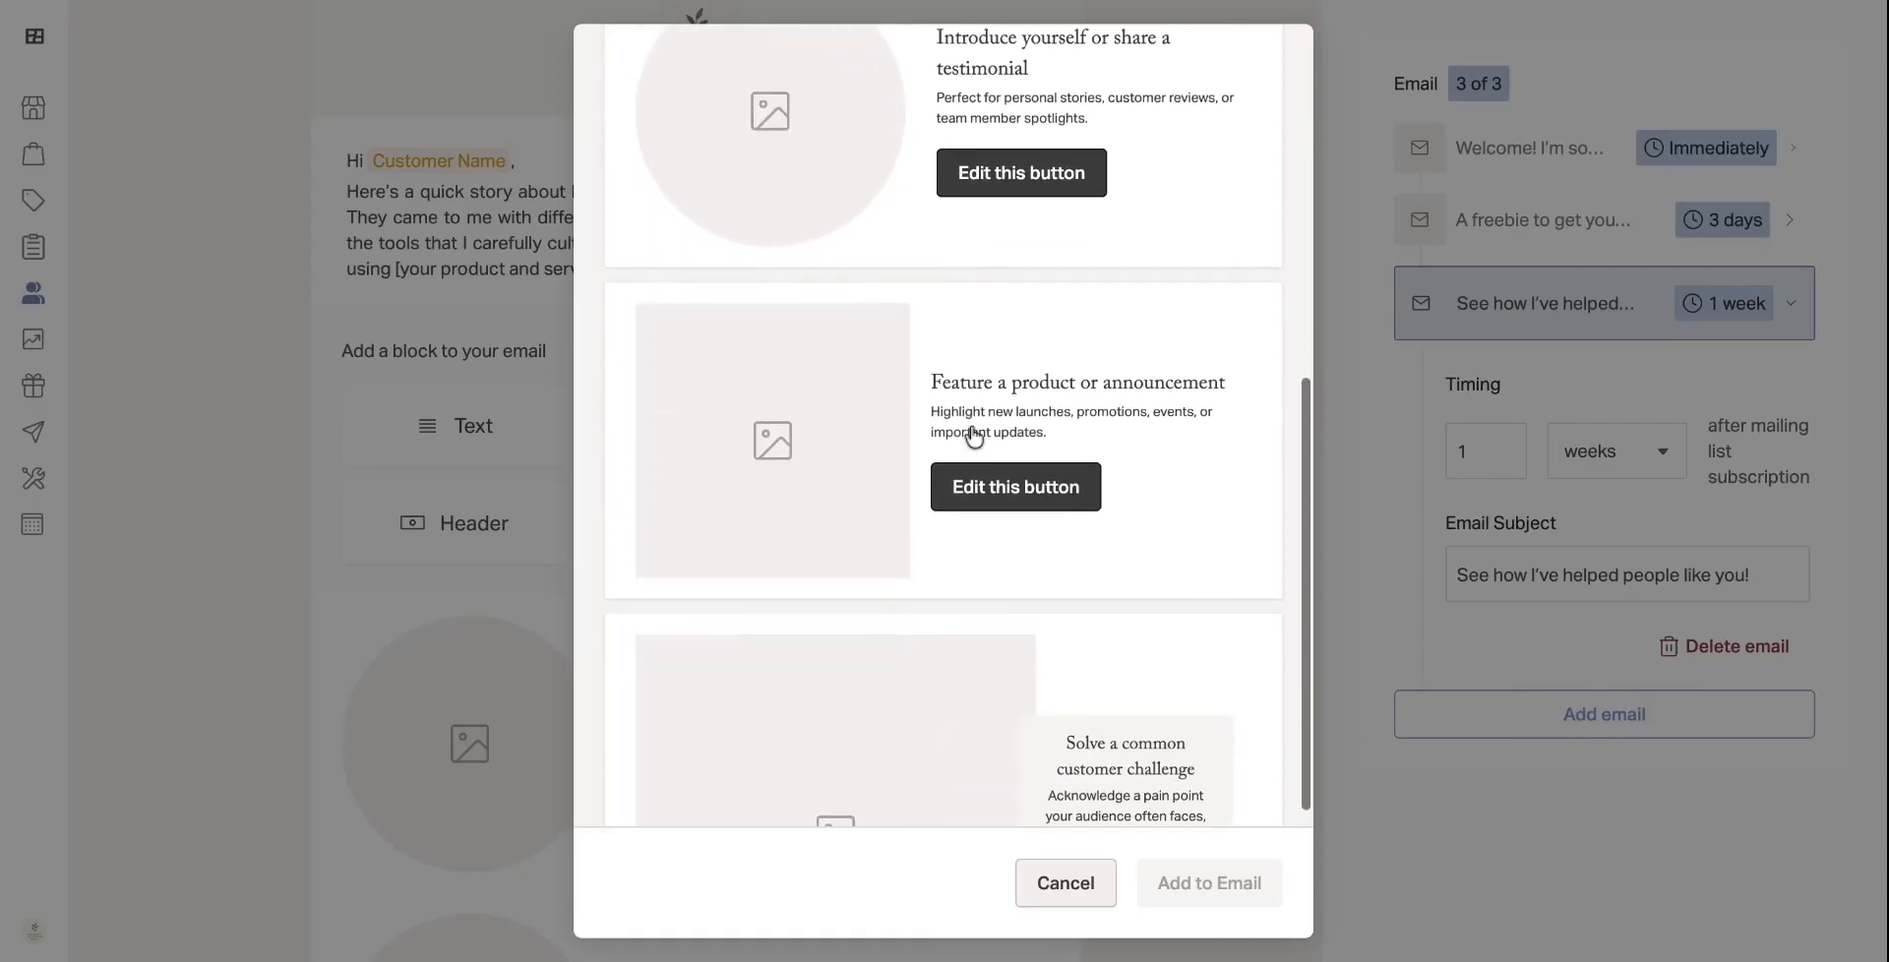
pyautogui.scroll(2, 964, 434)
pyautogui.scroll(-2, 830, 586)
pyautogui.scroll(2, 834, 587)
pyautogui.scroll(3, 826, 580)
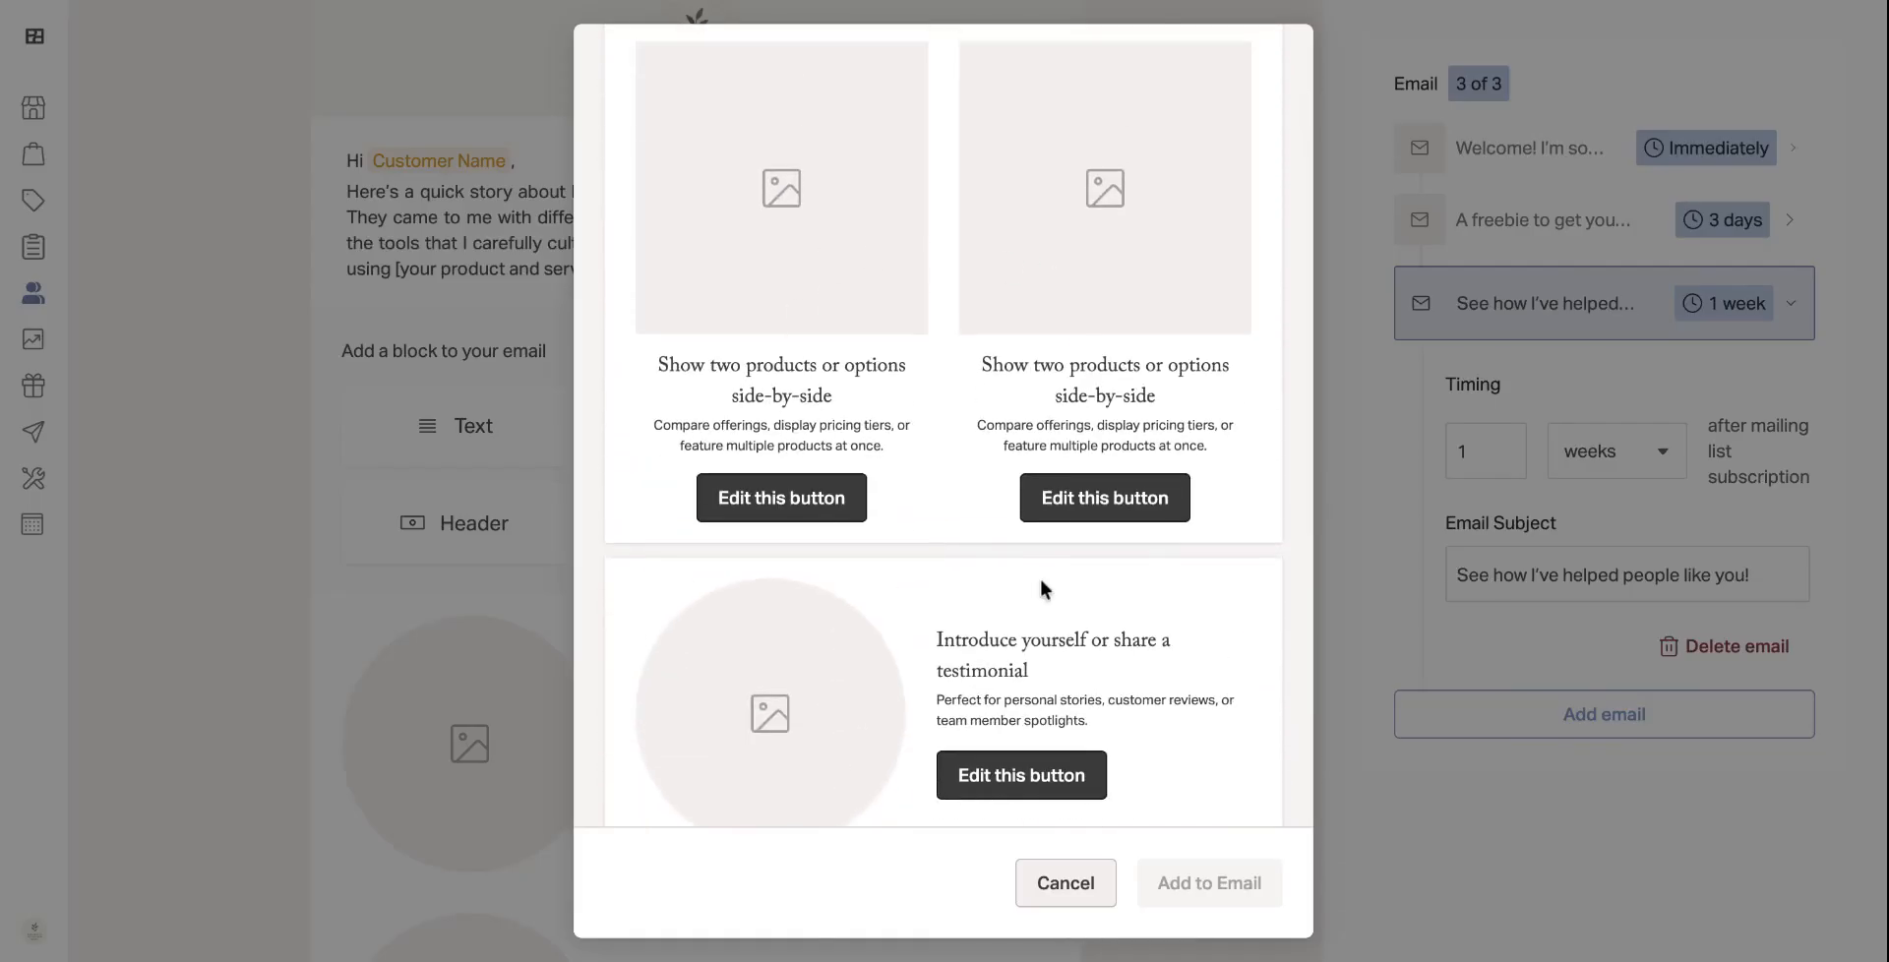
pyautogui.scroll(-2, 1023, 696)
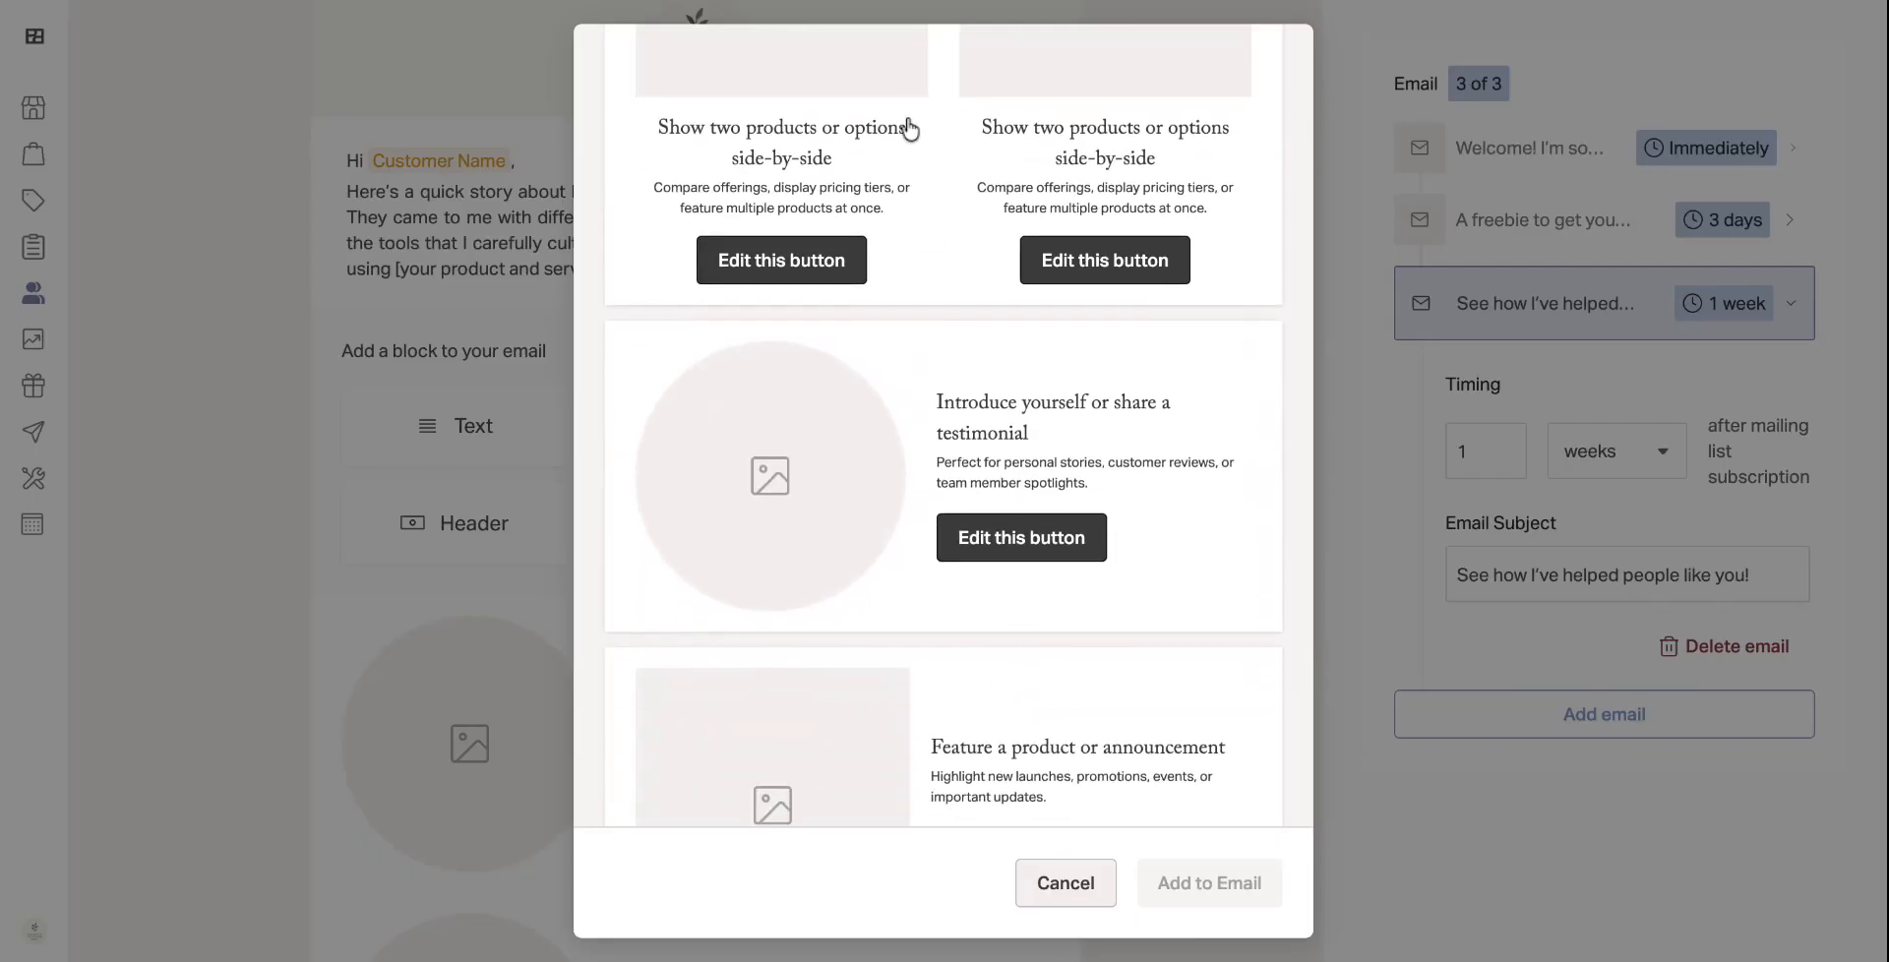
pyautogui.scroll(3, 902, 127)
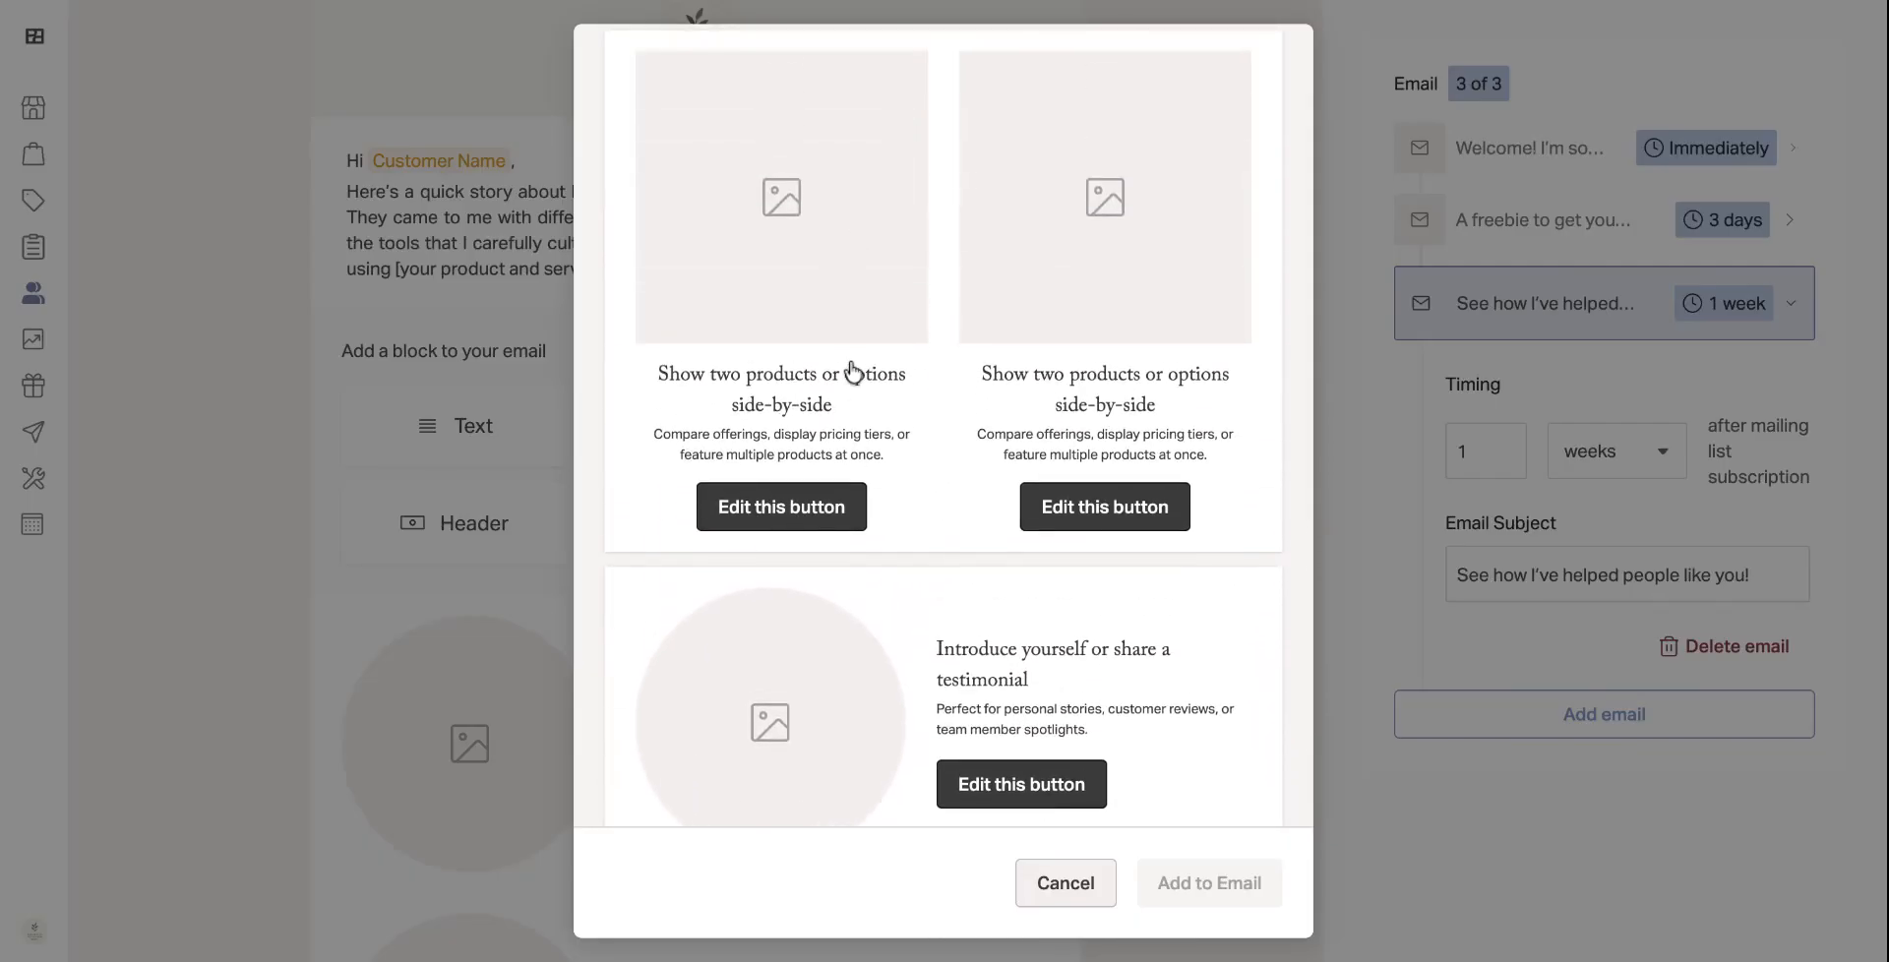
pyautogui.click(1046, 884)
# - Open the flow's second email, "A freebie to get you started!", to view its content and timing
pyautogui.scroll(2, 1296, 487)
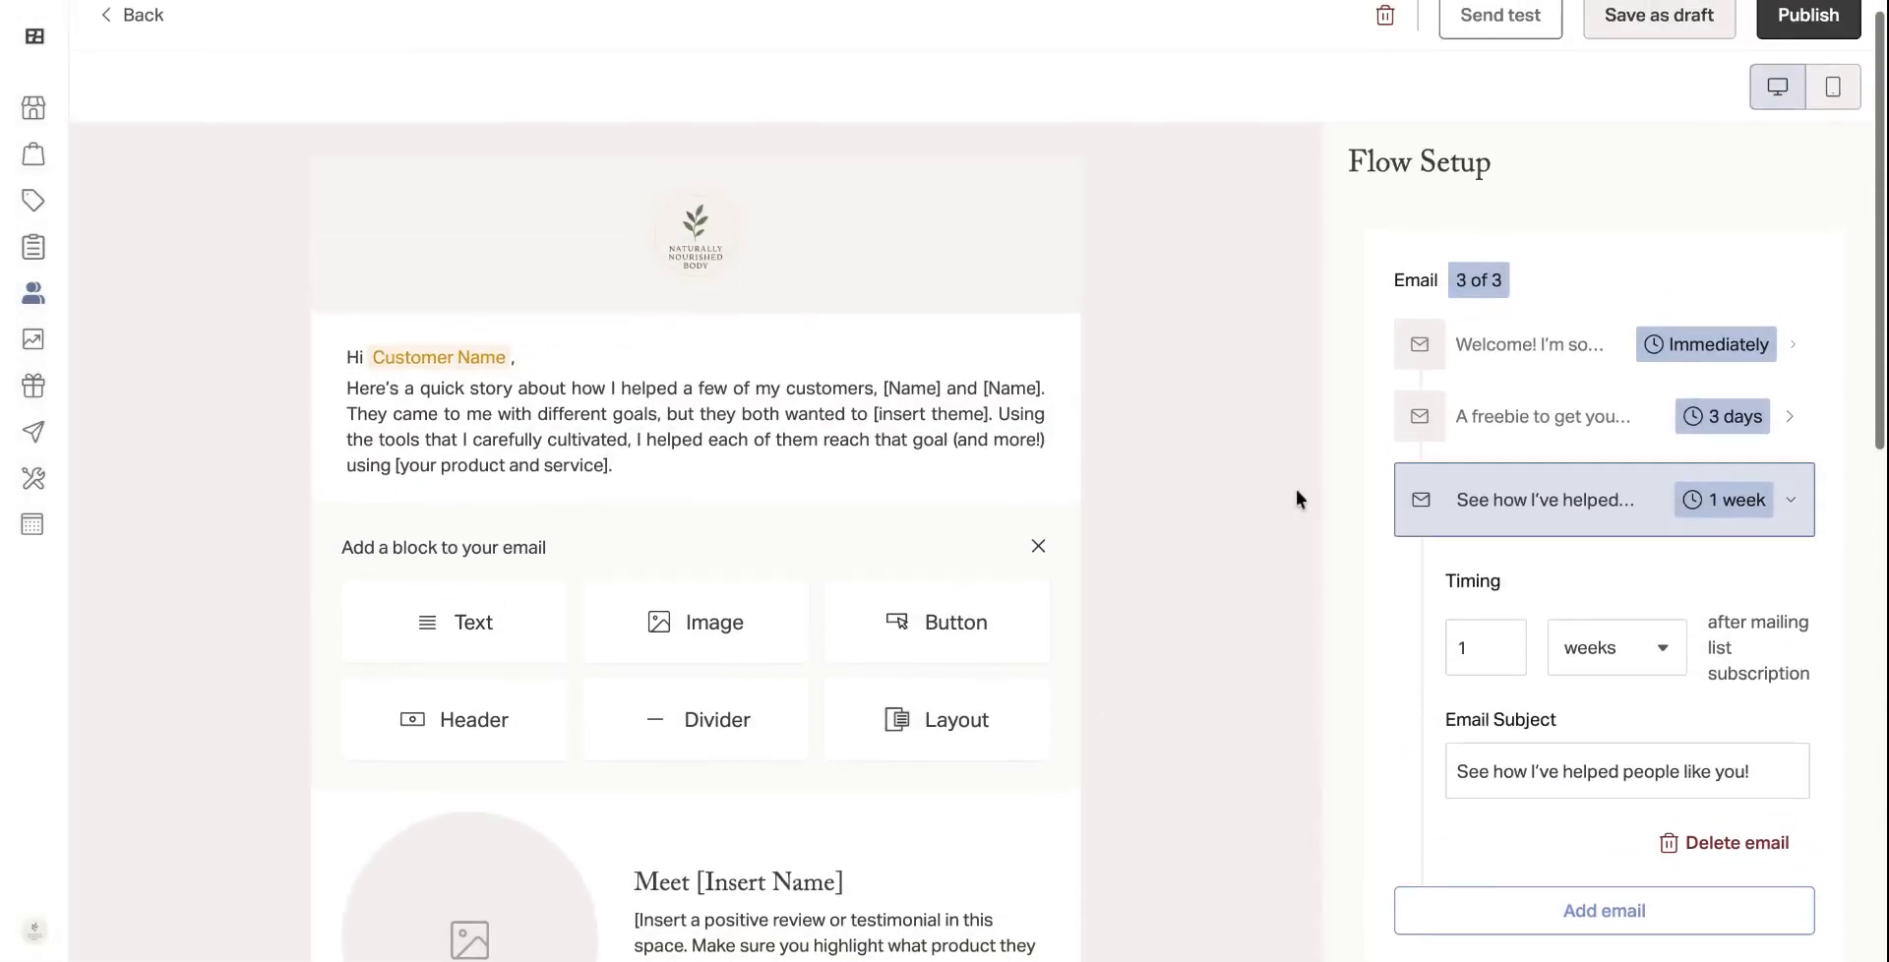
pyautogui.scroll(-1, 1296, 488)
pyautogui.click(1509, 305)
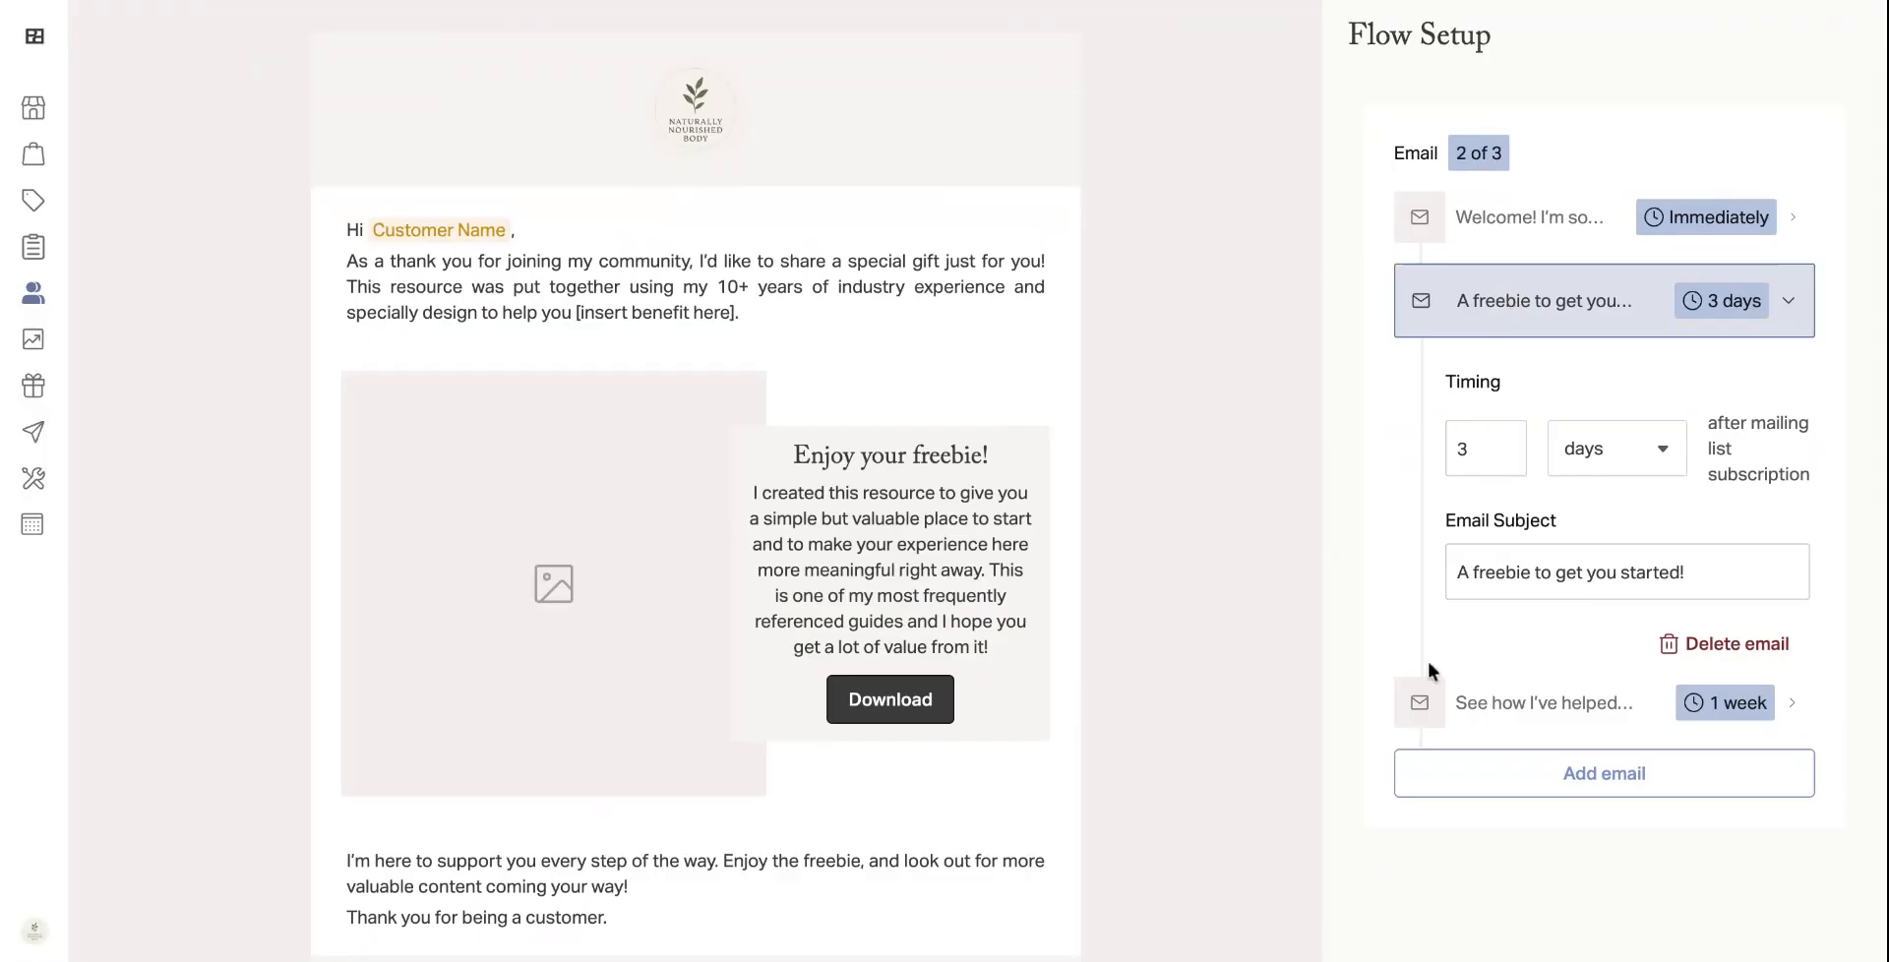
pyautogui.scroll(1, 1426, 654)
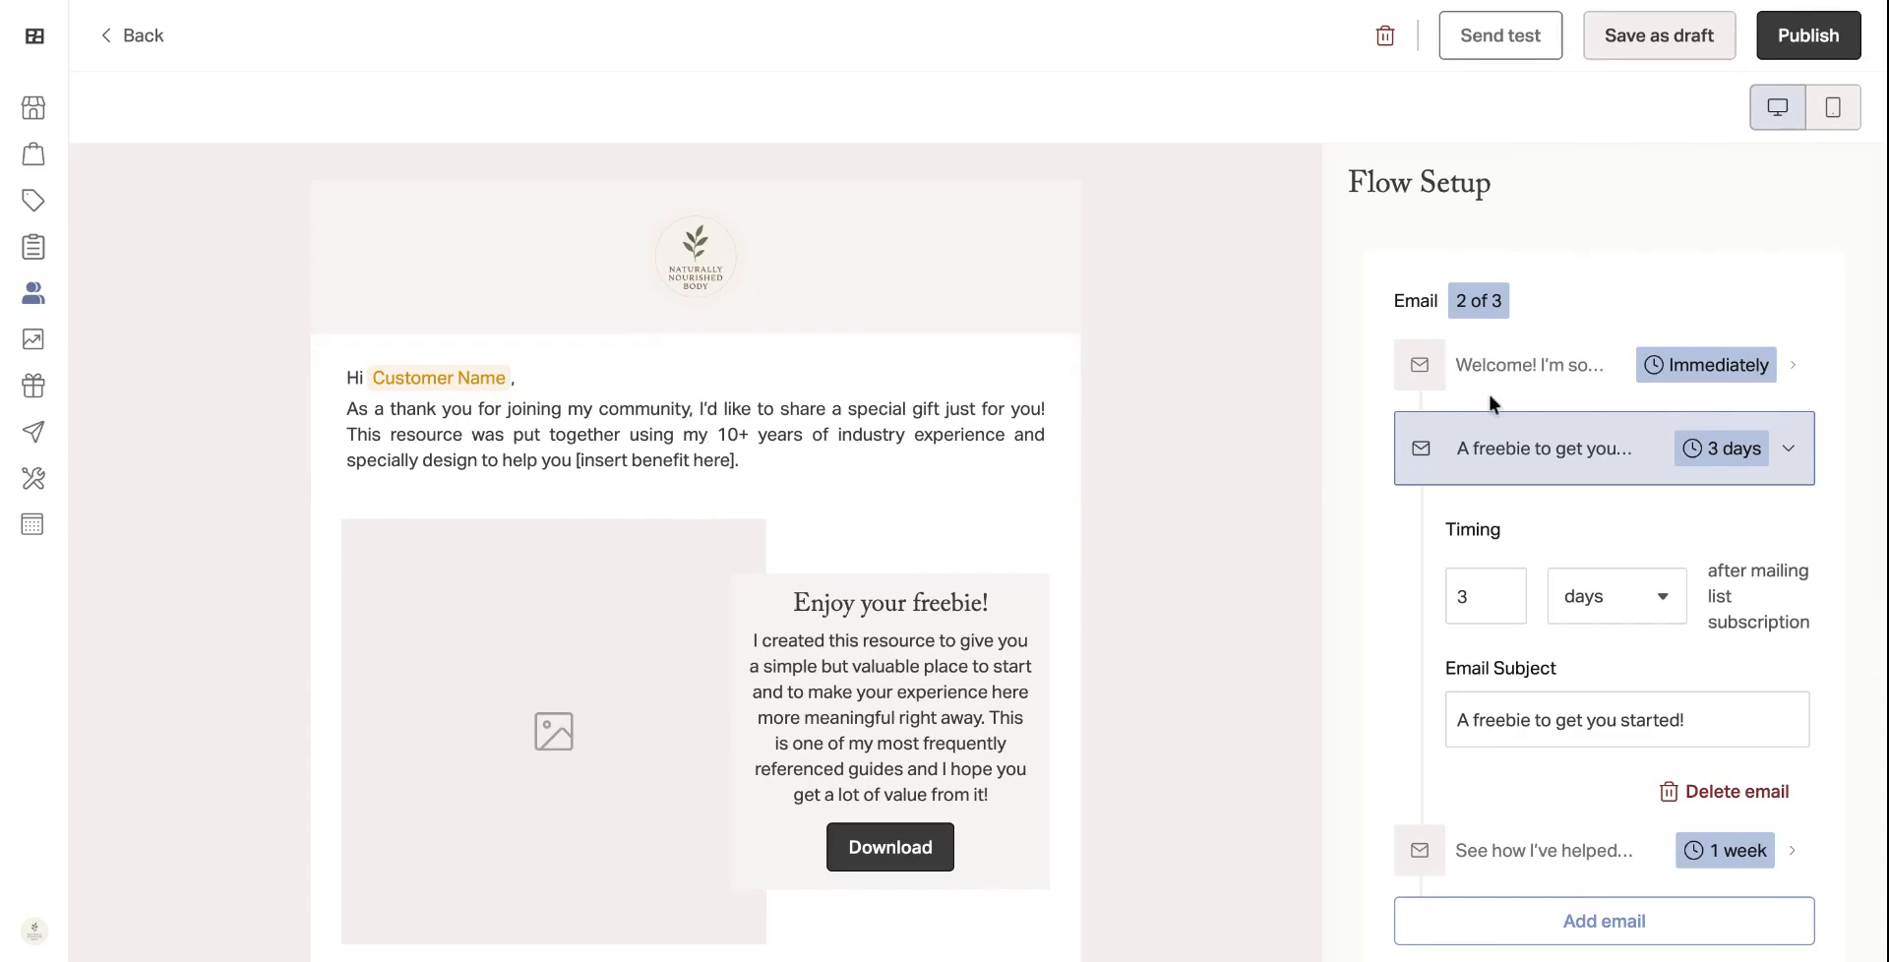
# - Preview the freebie email in the mobile layout and look through its content
pyautogui.click(1835, 116)
pyautogui.scroll(-7, 859, 763)
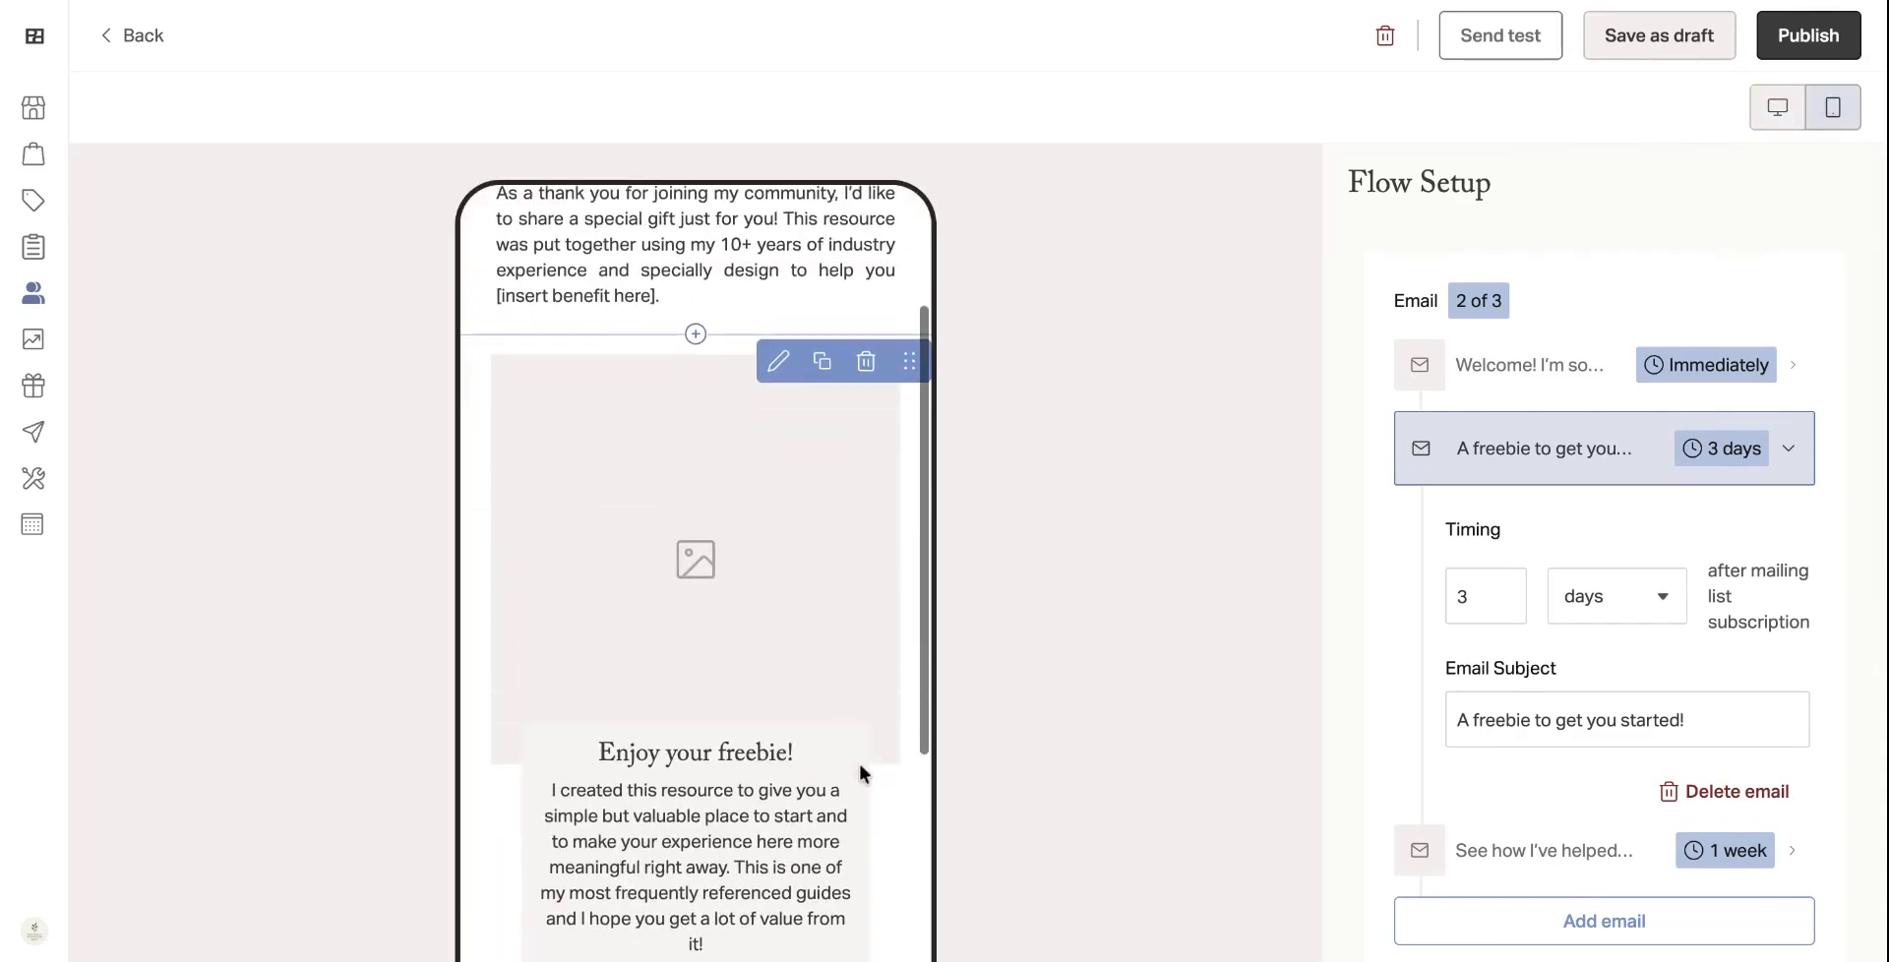
pyautogui.scroll(5, 708, 571)
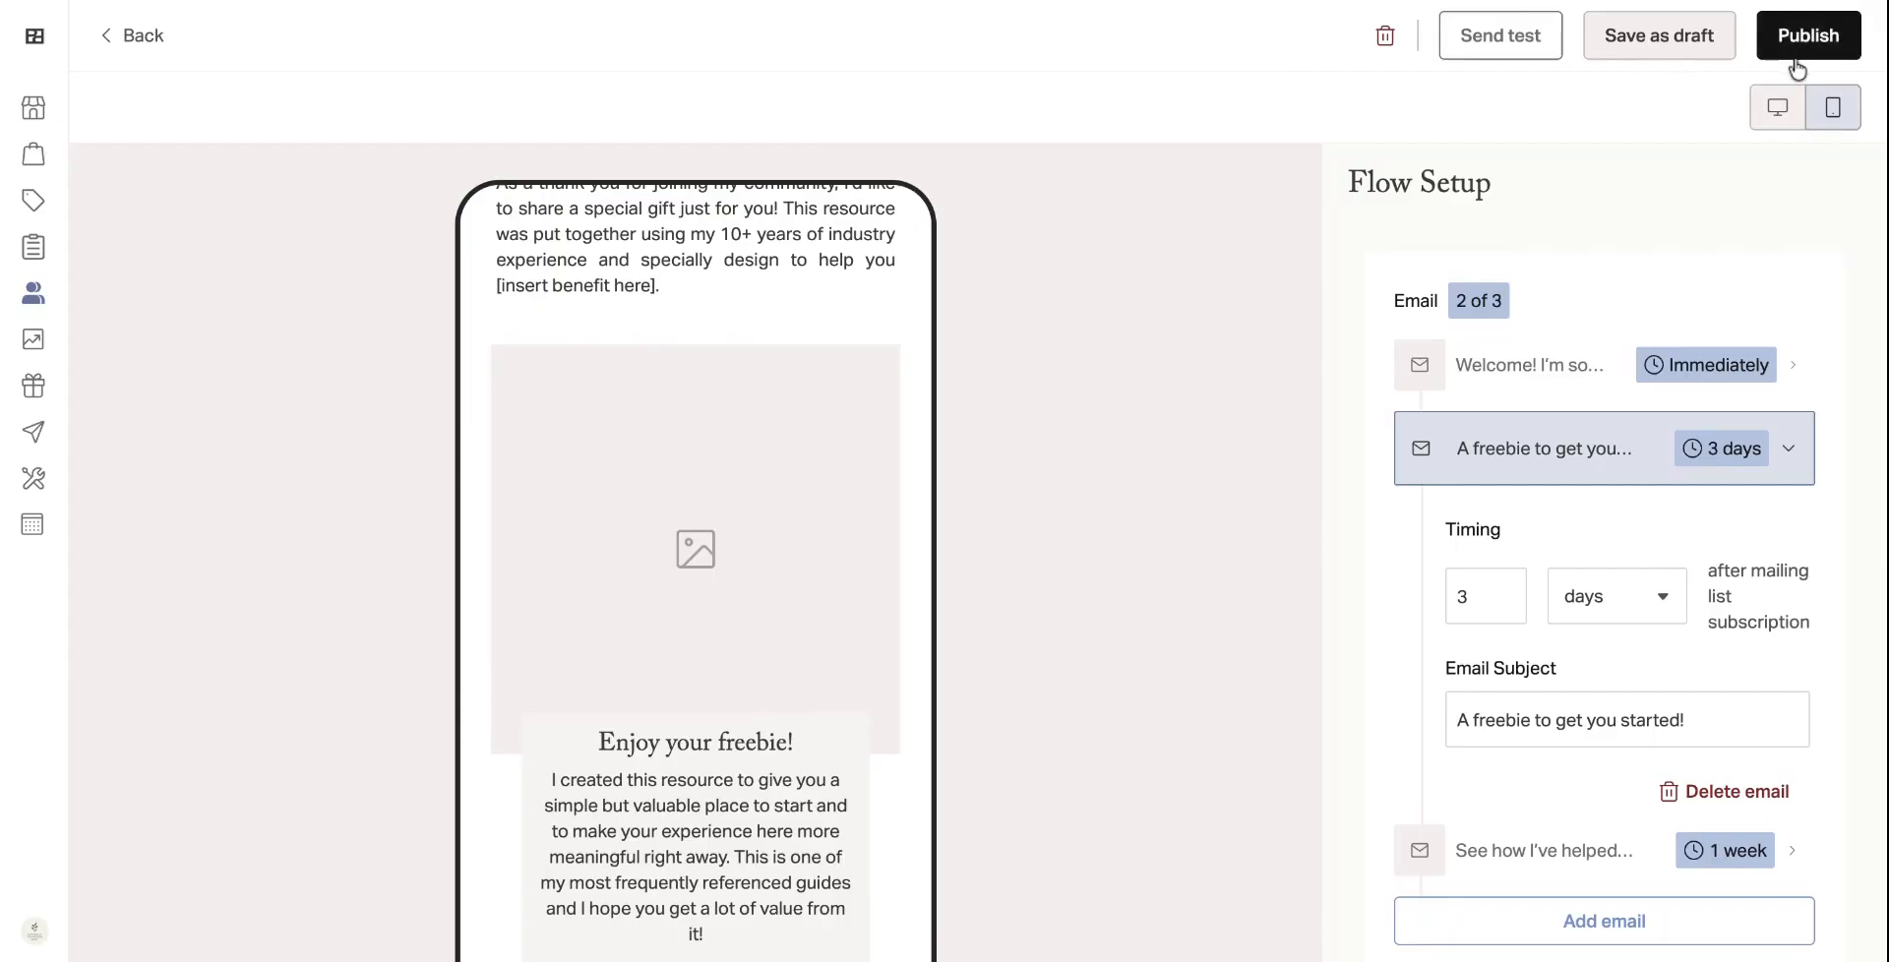
pyautogui.scroll(-2, 1274, 507)
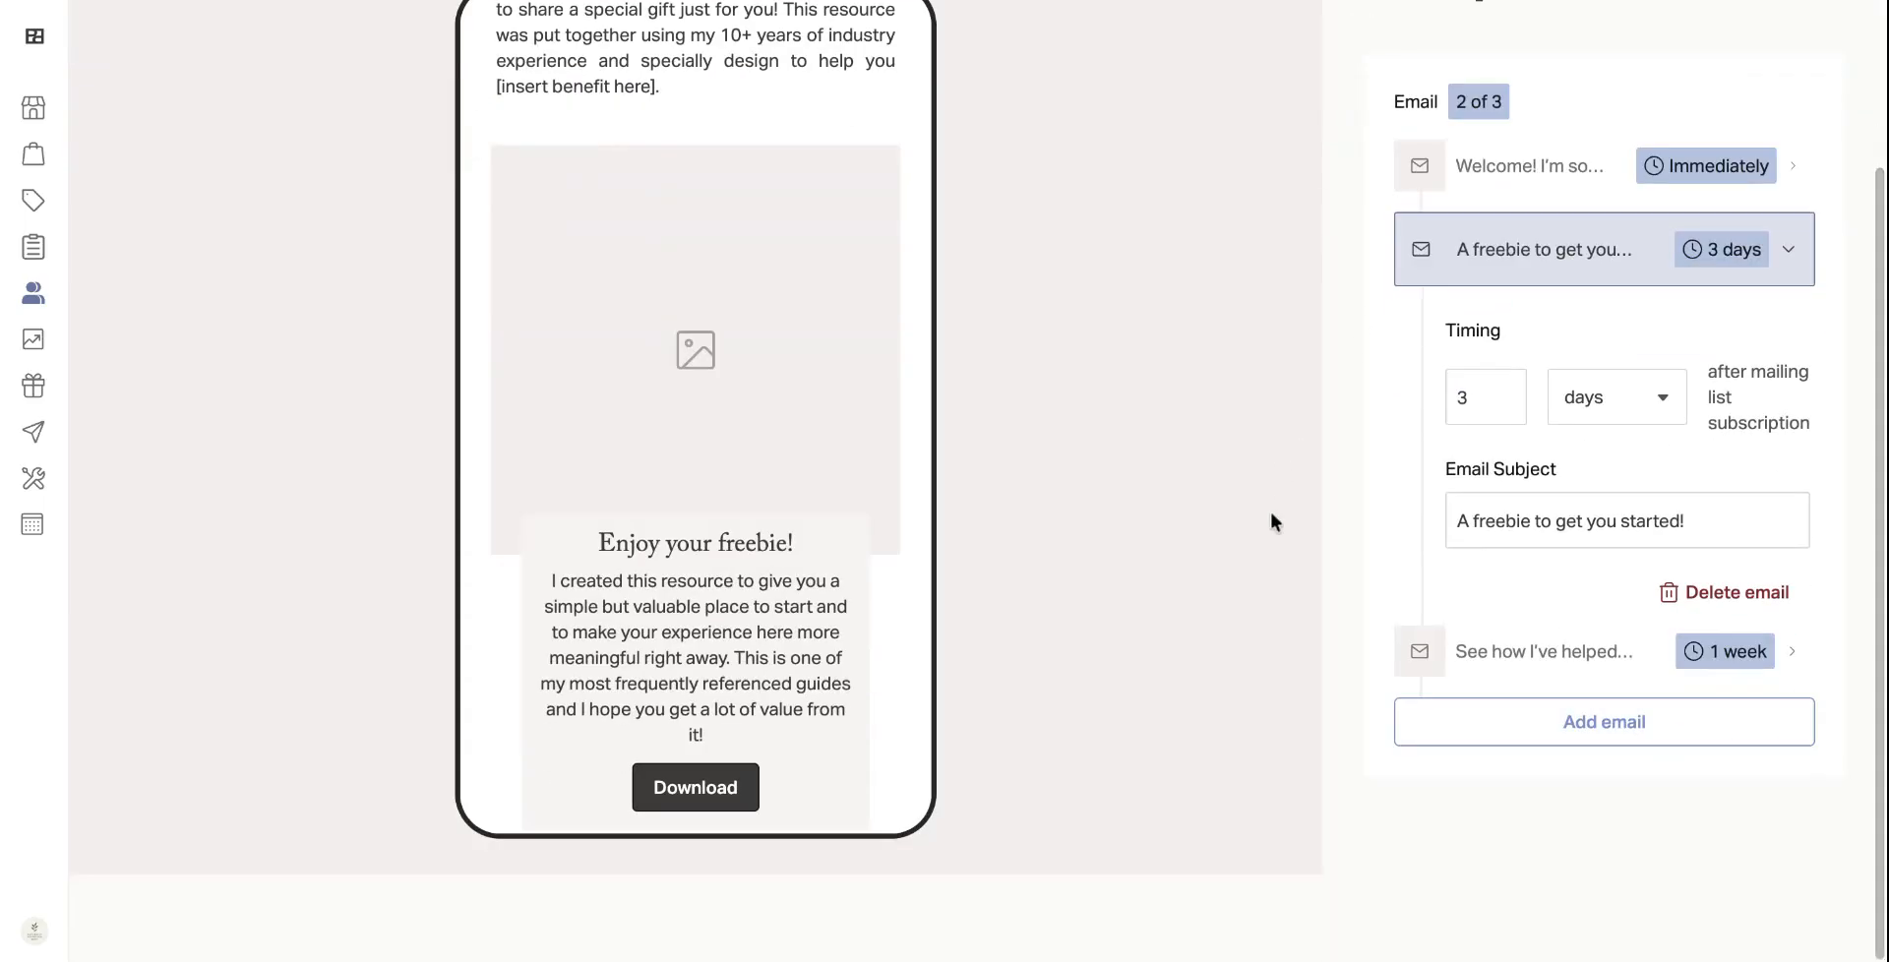
pyautogui.scroll(2, 1271, 511)
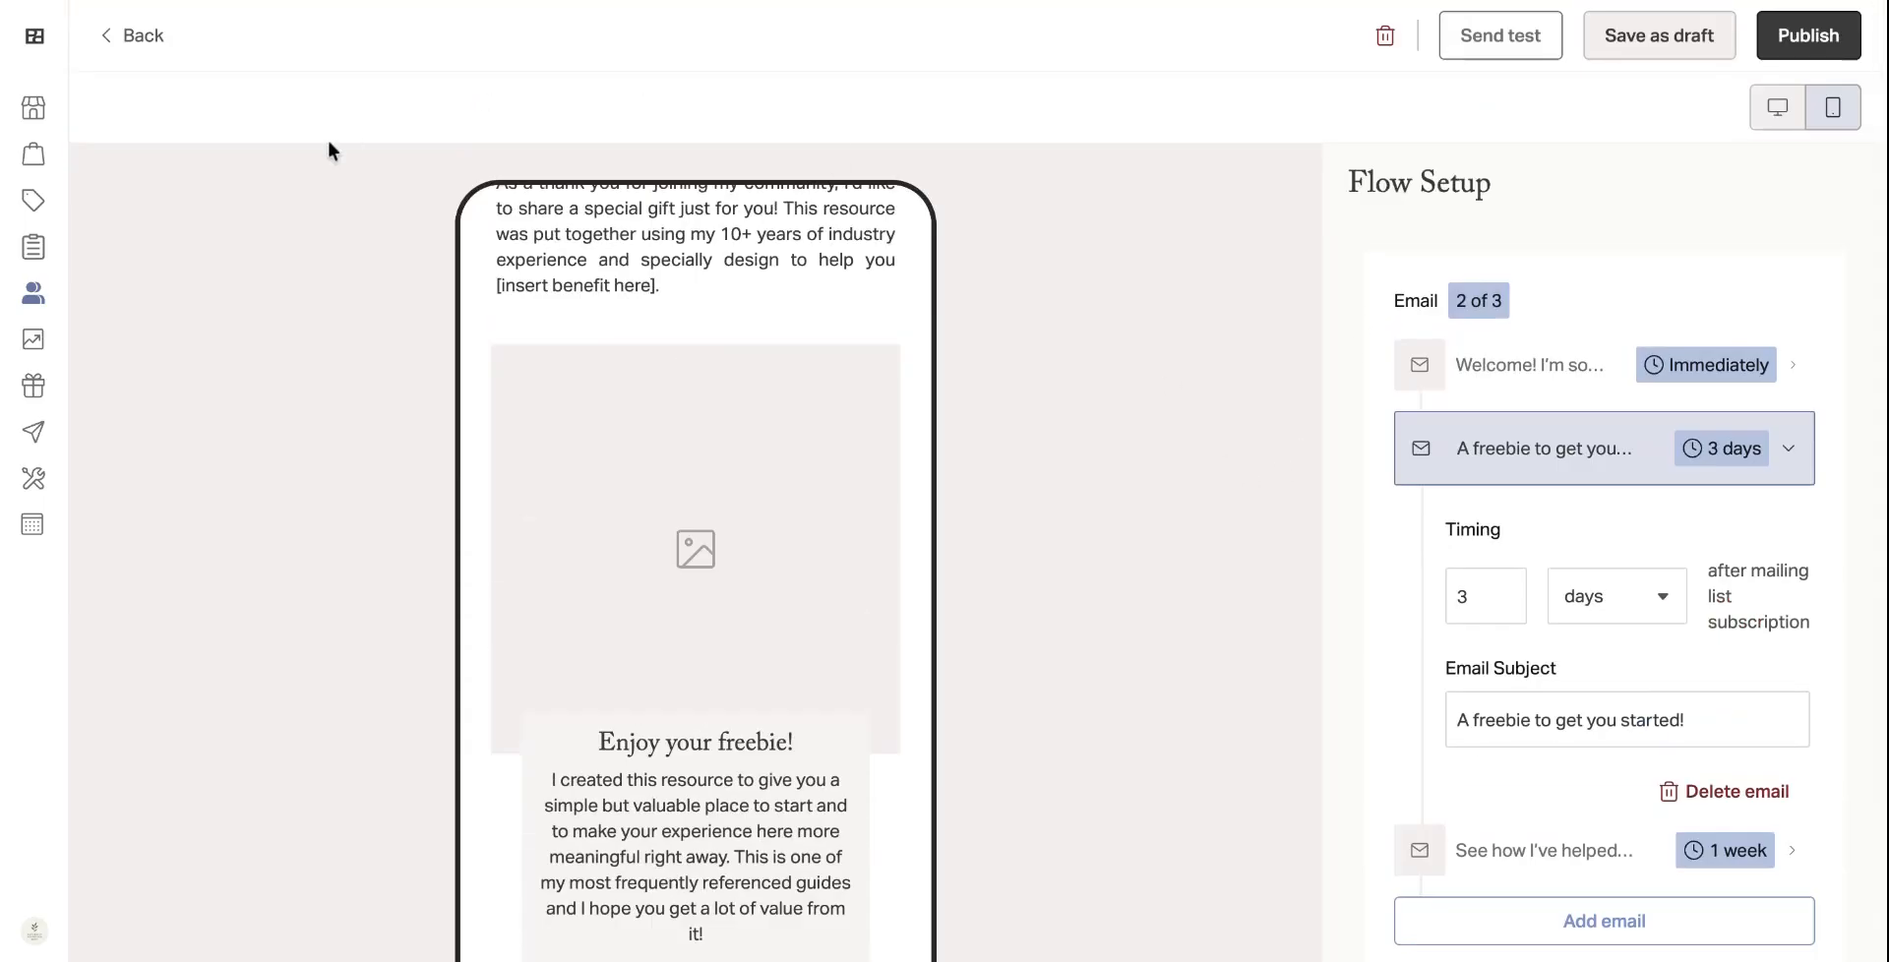
# - Leave the flow editor, go to the Outreach broadcasts, and create a new broadcast from the Promotion template
pyautogui.click(146, 43)
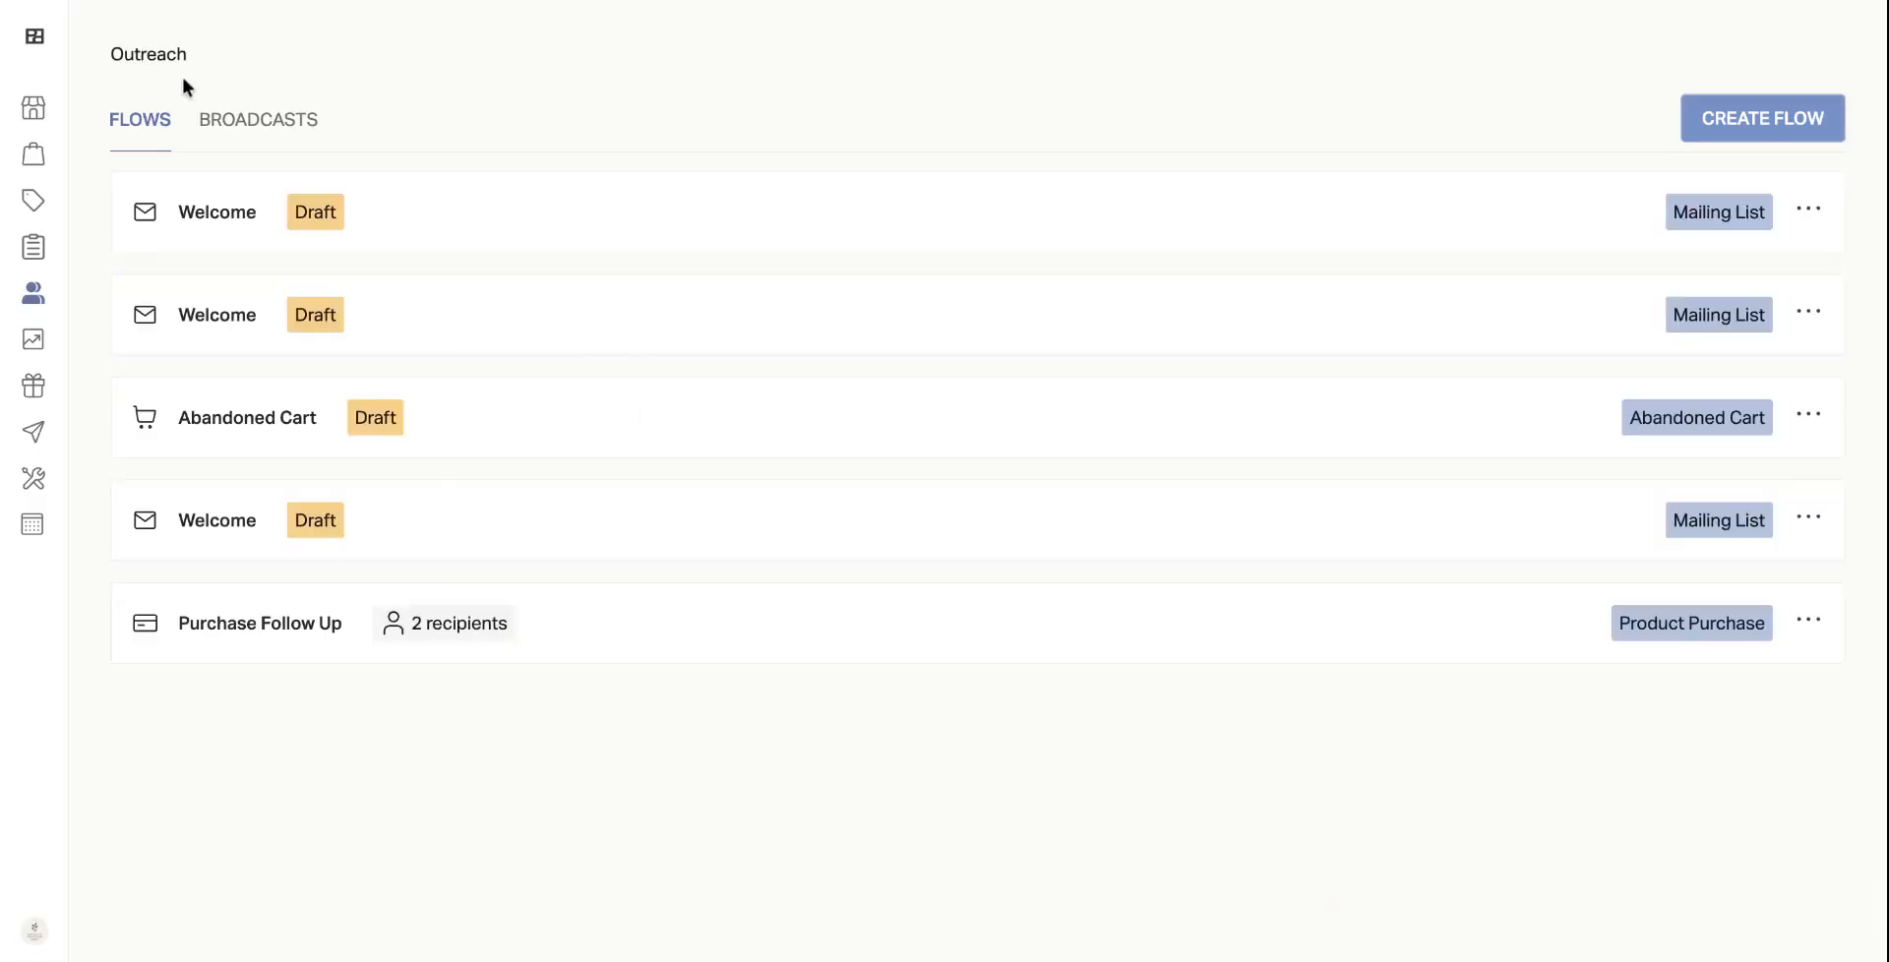
pyautogui.click(214, 146)
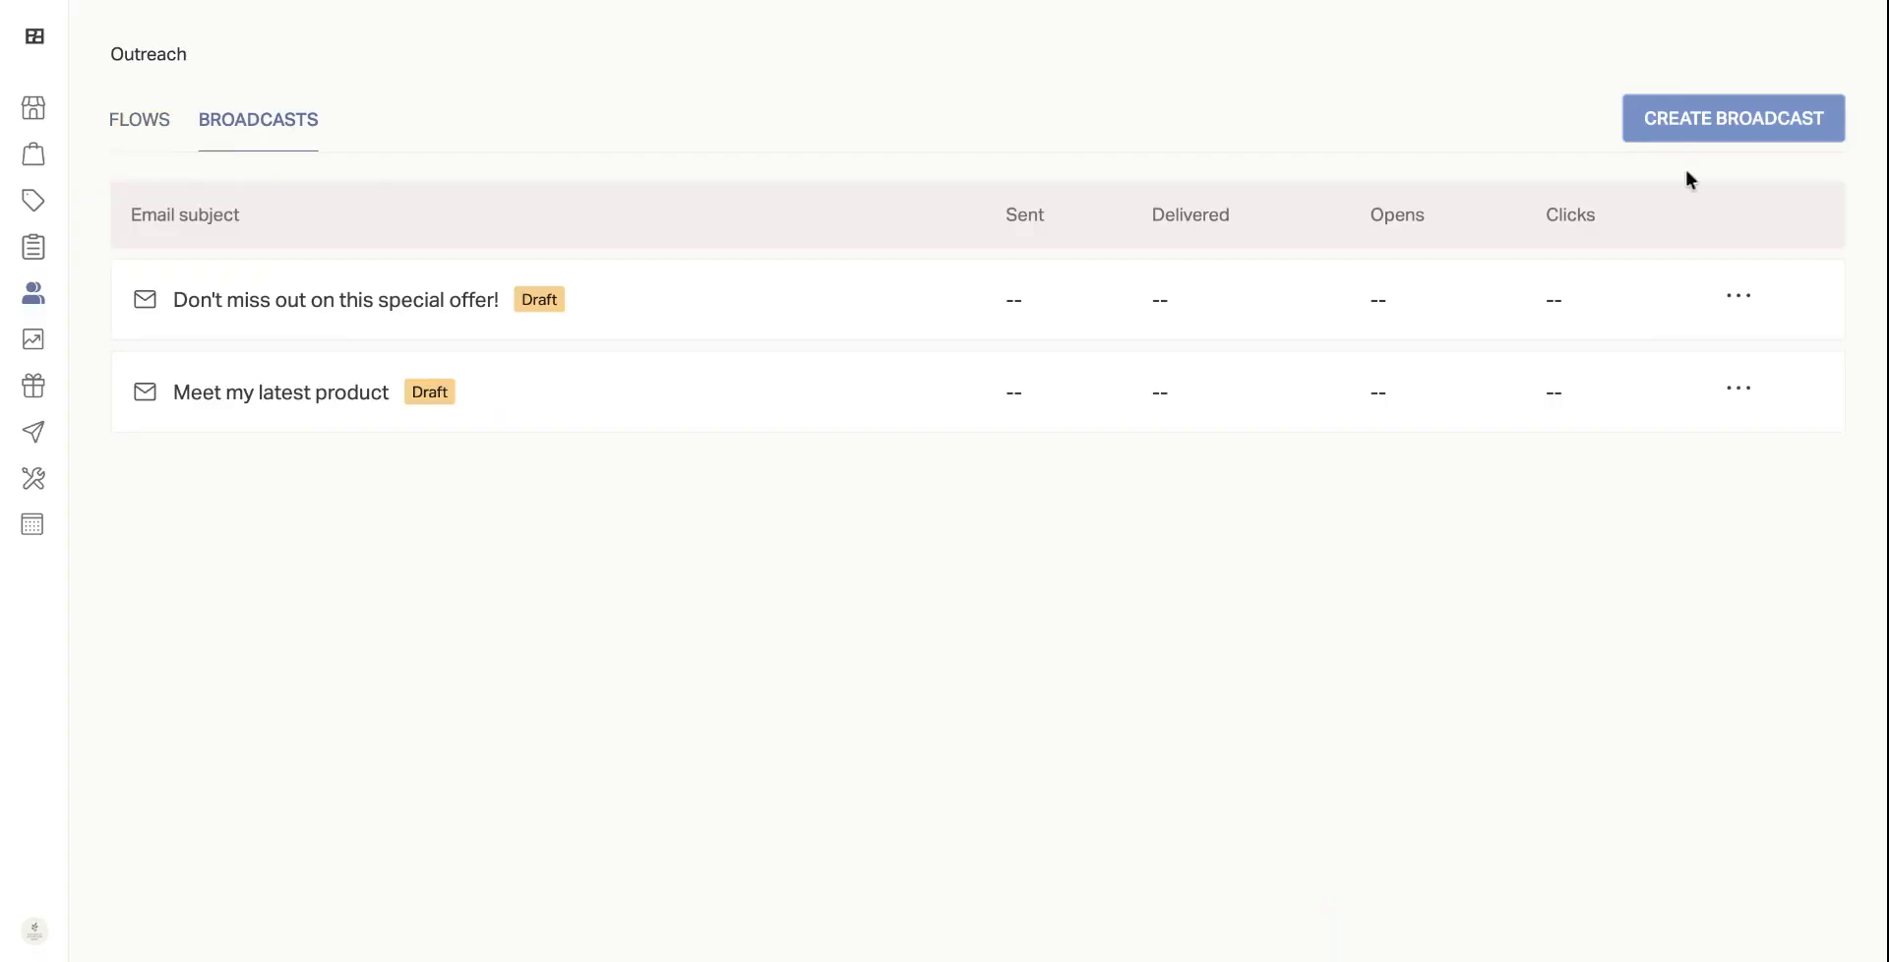
pyautogui.click(1723, 146)
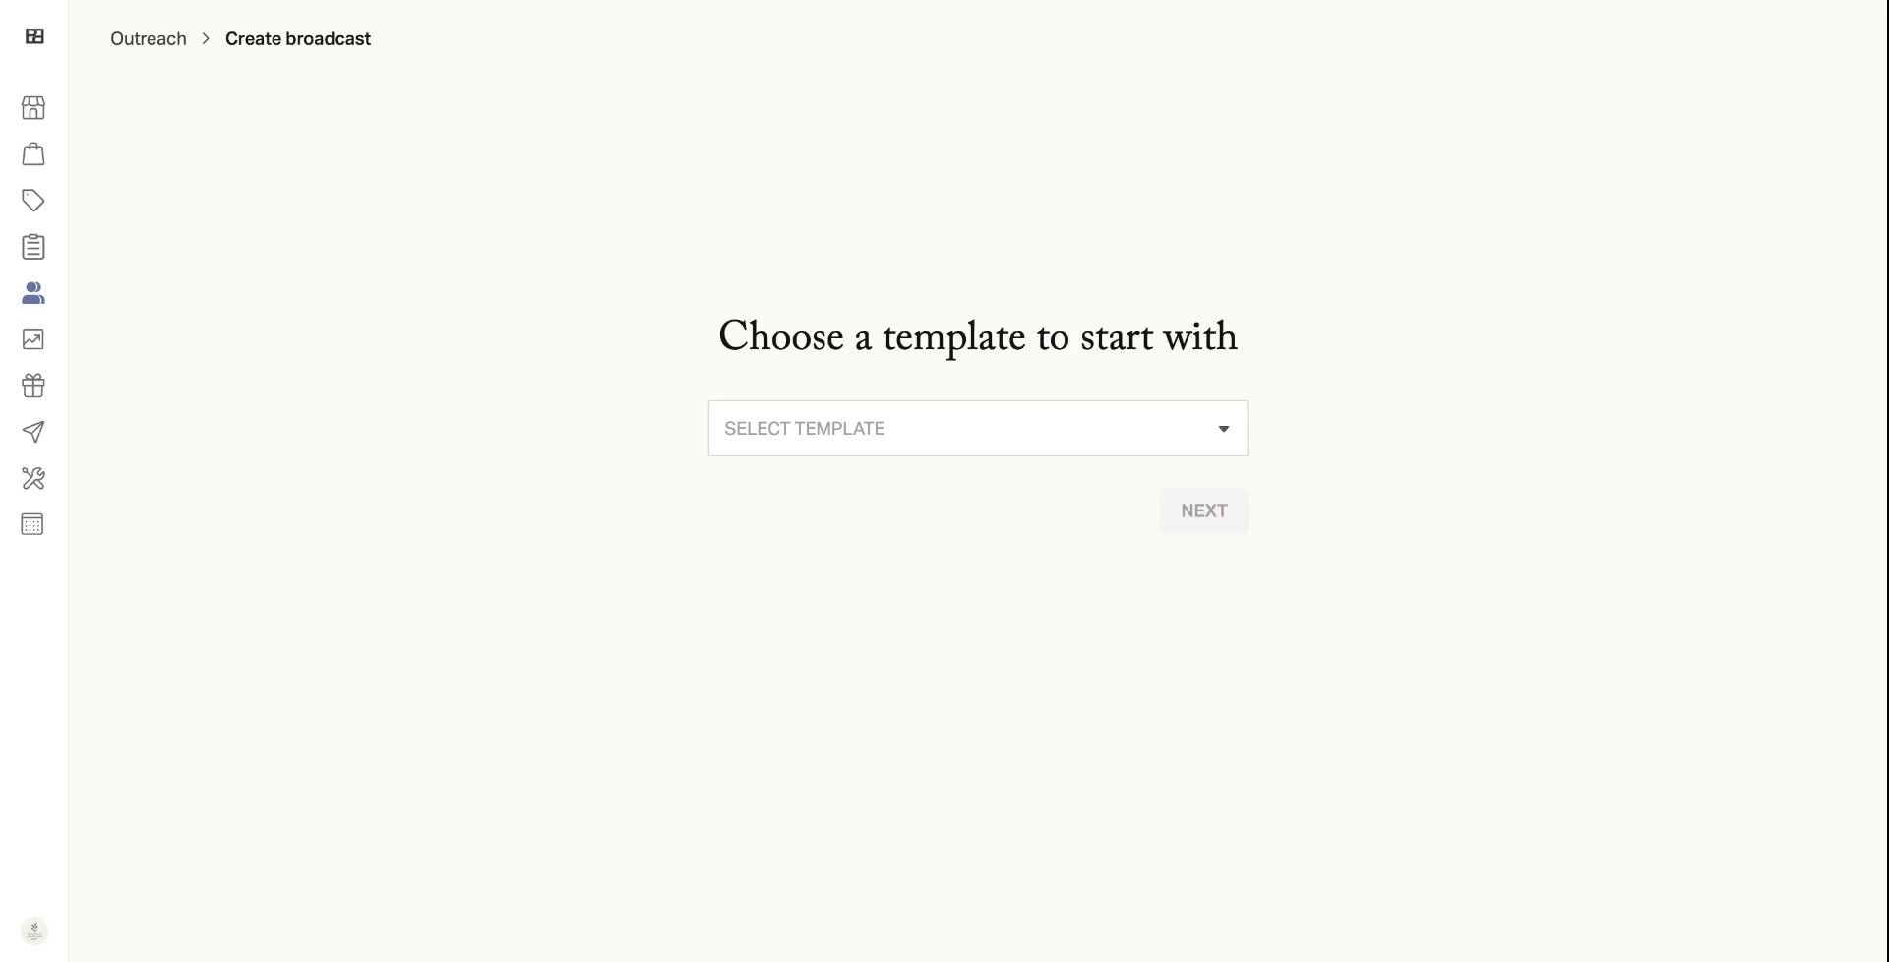
pyautogui.click(941, 439)
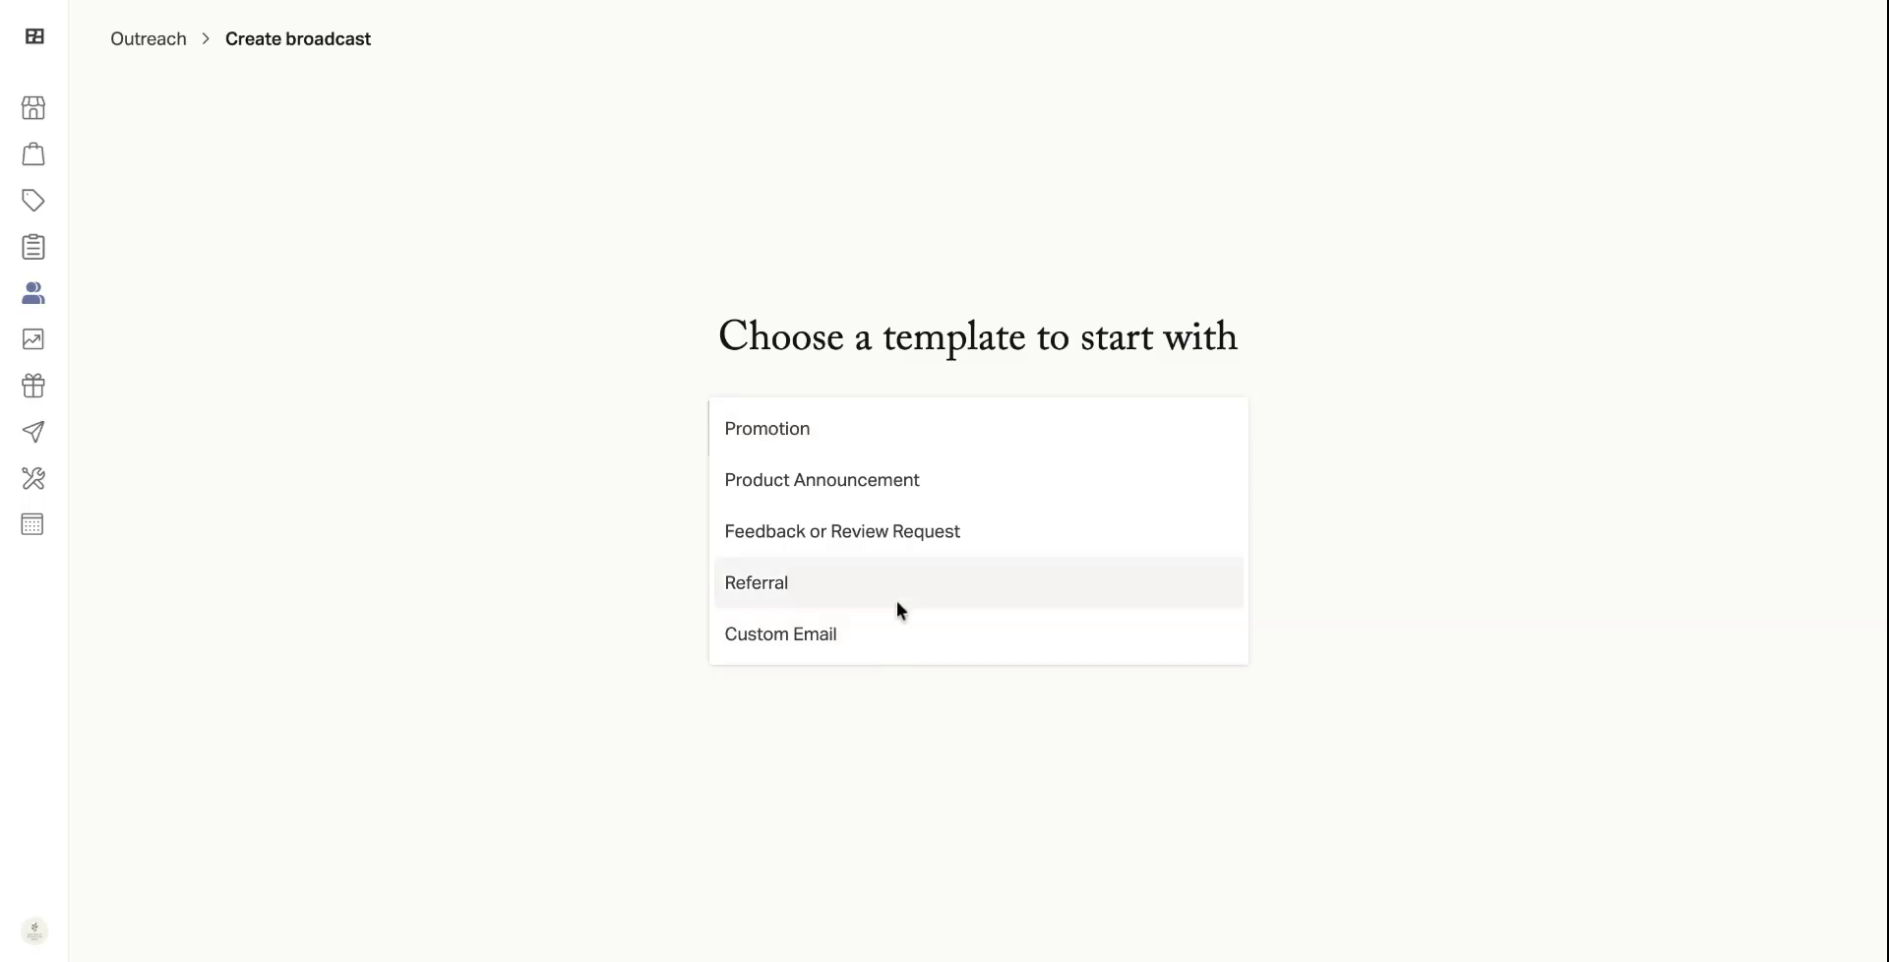
pyautogui.click(848, 433)
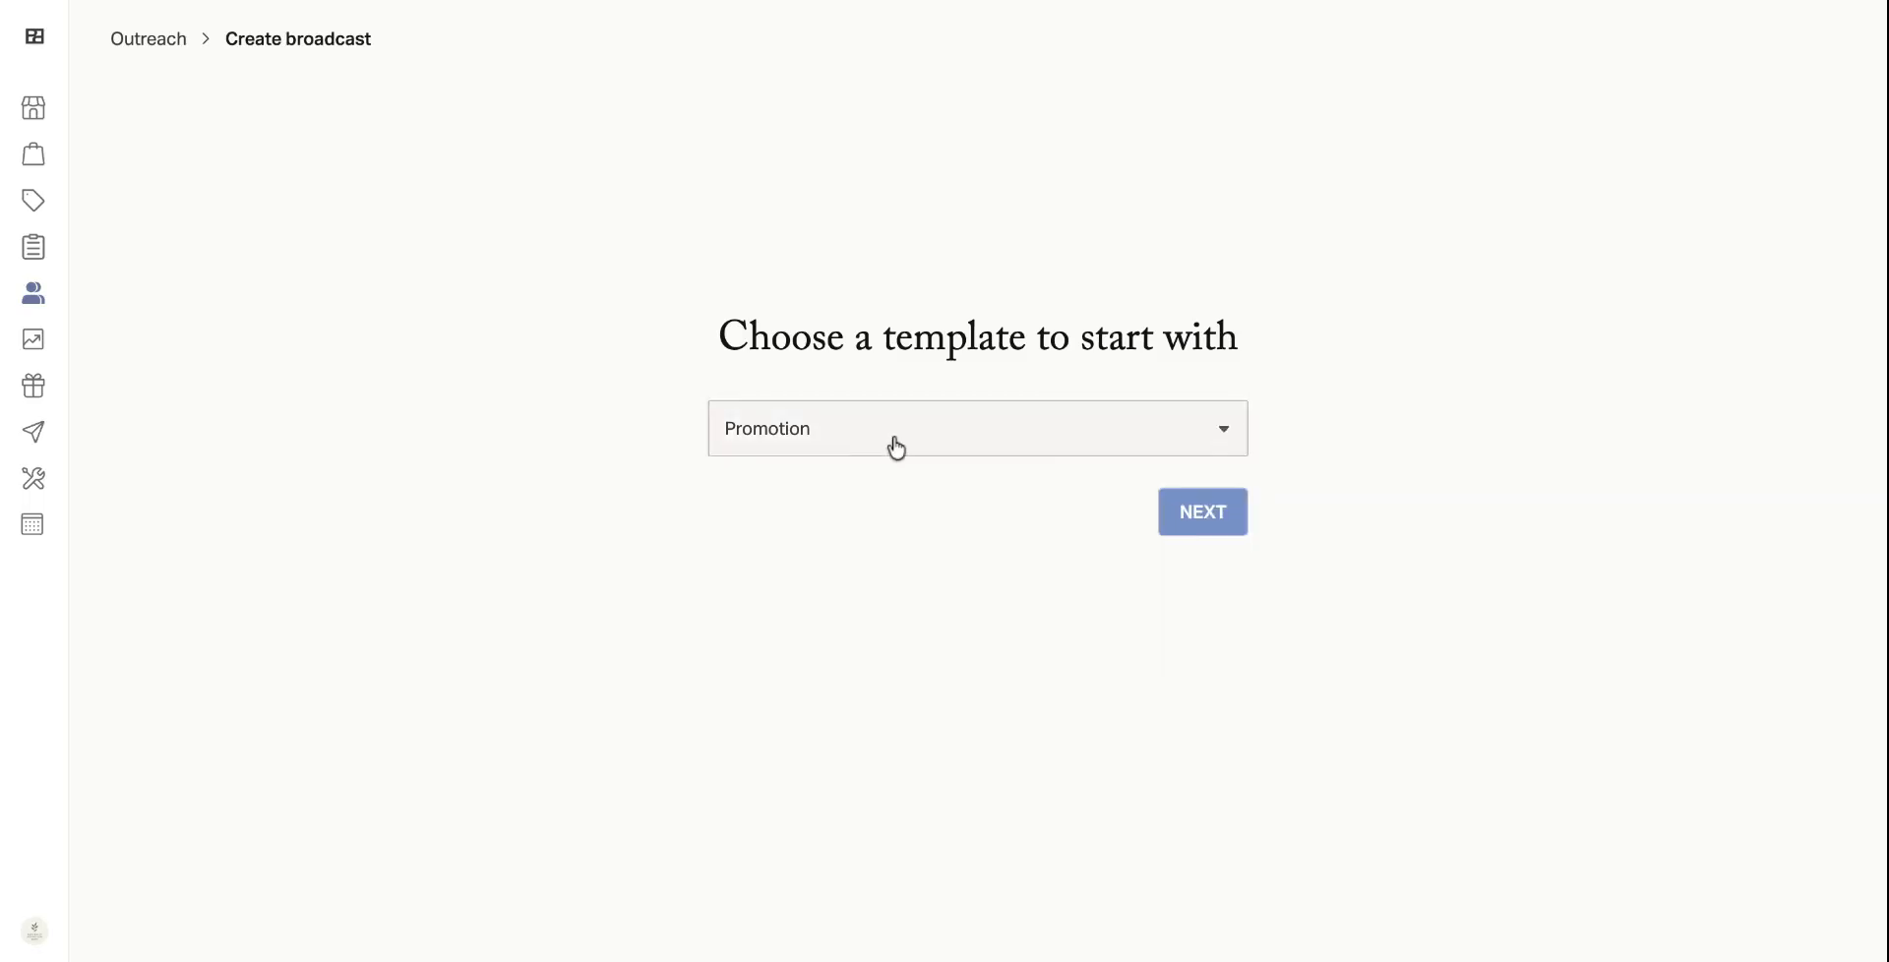
pyautogui.click(1205, 516)
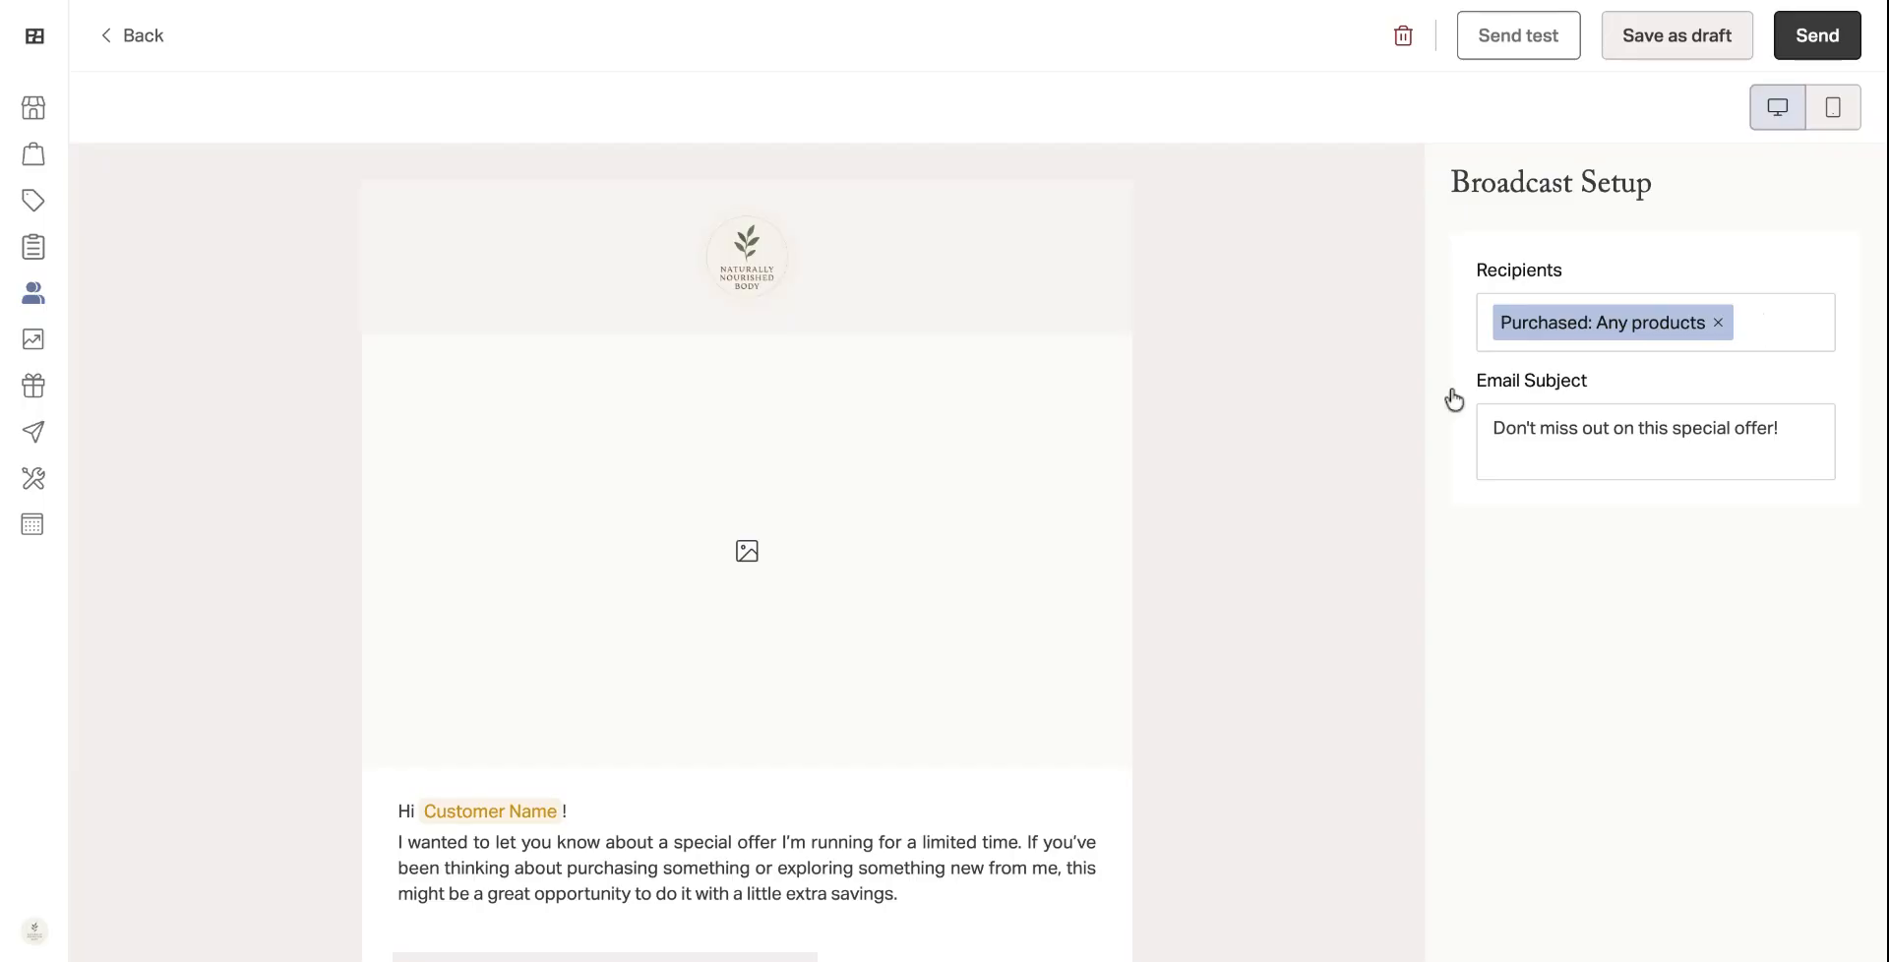
# - Review the upper part of the promotion email and check the block insertion option above the greeting text without adding a block
pyautogui.scroll(-1, 1039, 662)
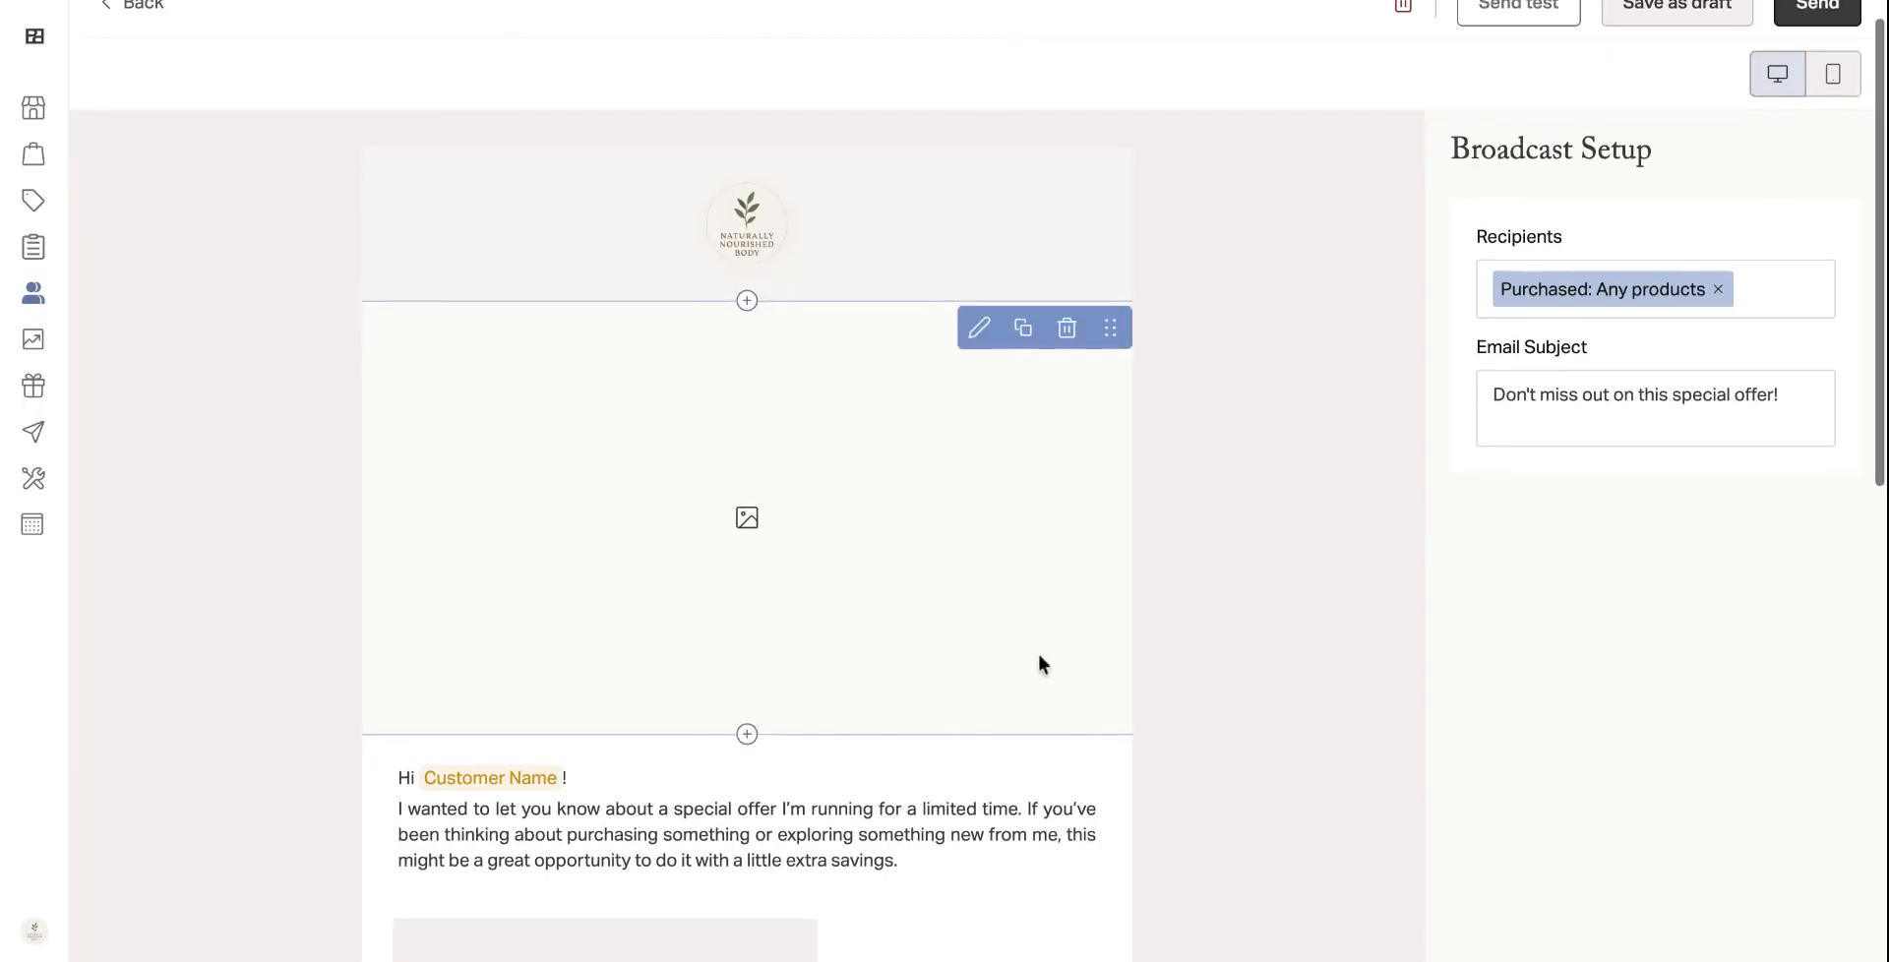
pyautogui.scroll(-3, 1039, 659)
pyautogui.scroll(2, 1024, 633)
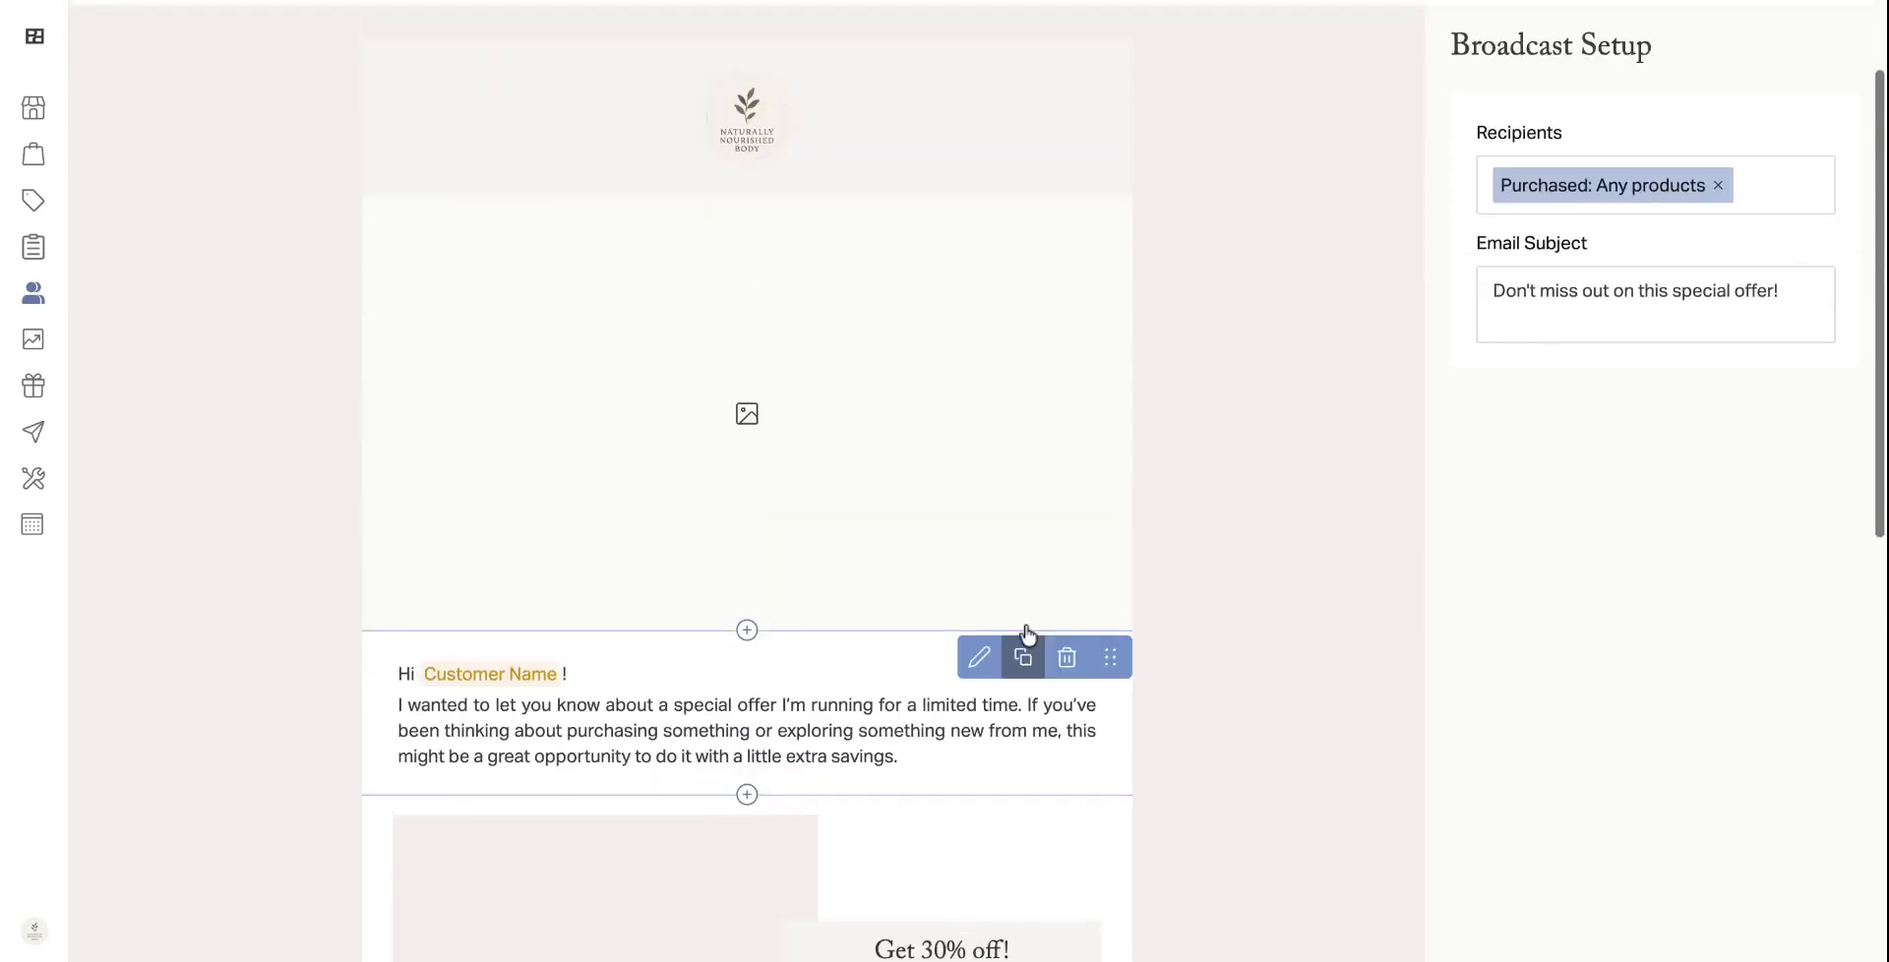
pyautogui.scroll(-4, 838, 409)
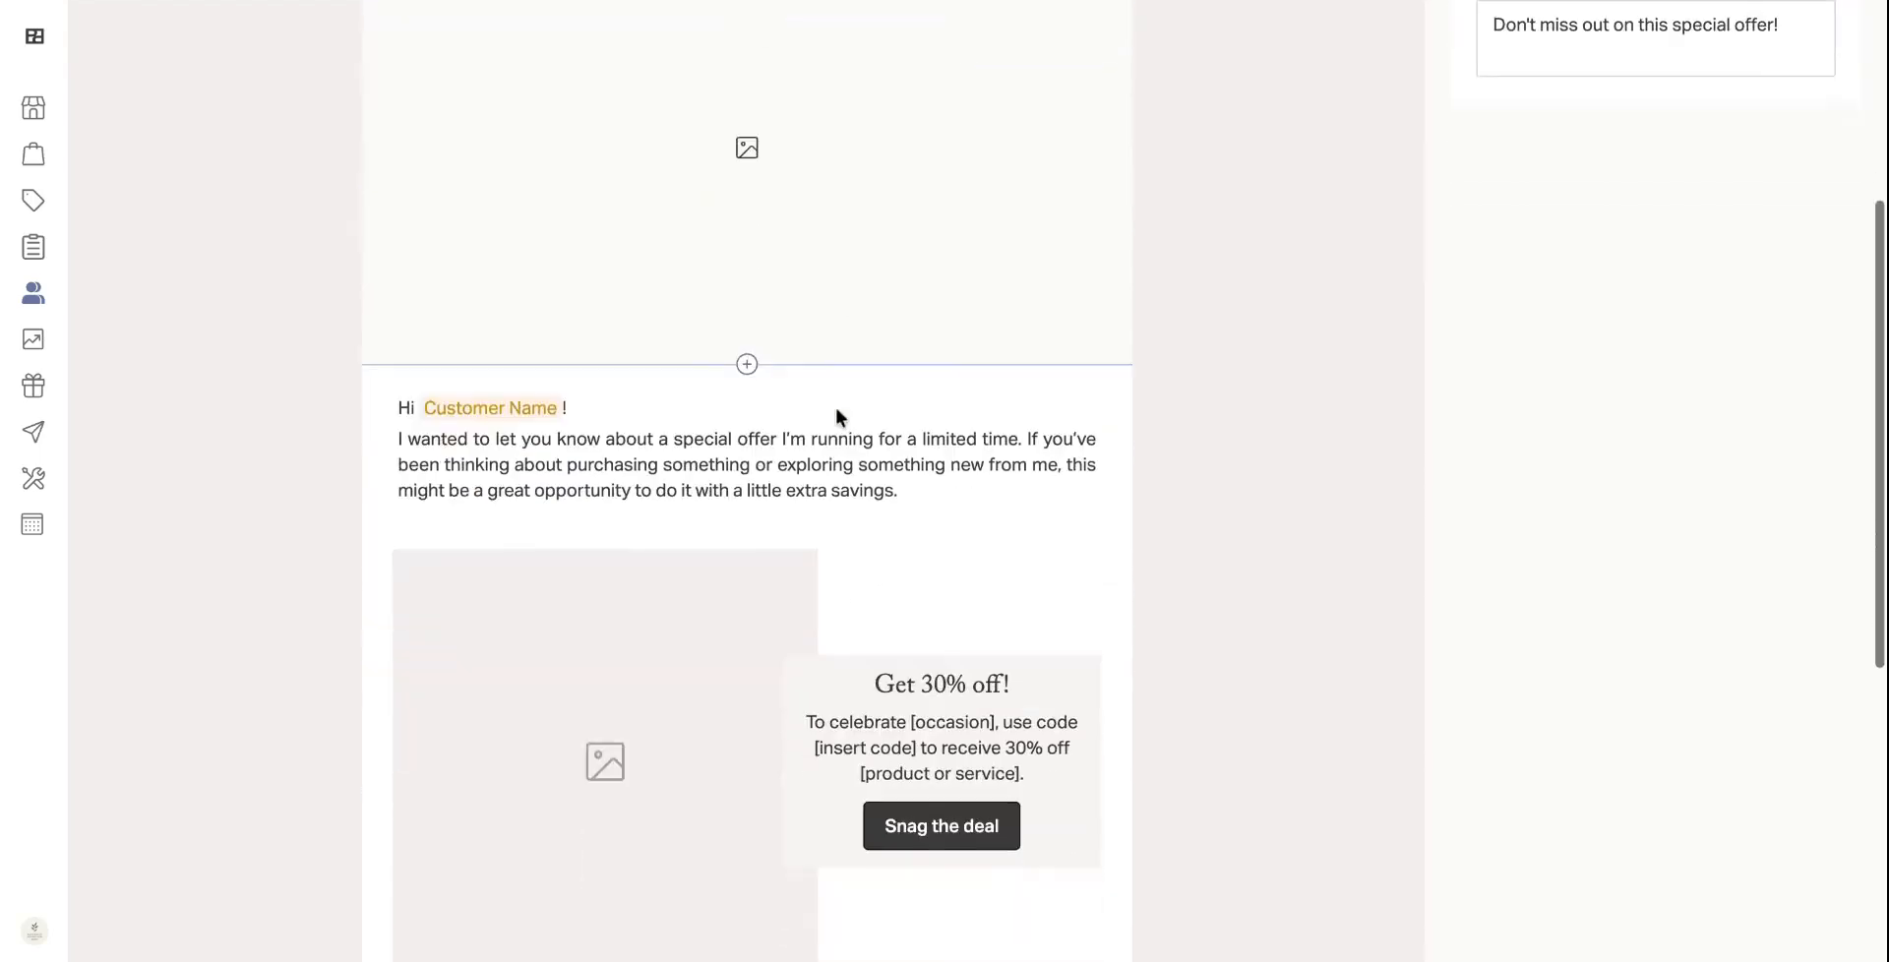
pyautogui.click(748, 360)
pyautogui.click(1089, 402)
# - Review the rest of the promotion email down to its footer, and switch the preview to the mobile layout
pyautogui.scroll(-5, 1016, 588)
pyautogui.scroll(-2, 1017, 594)
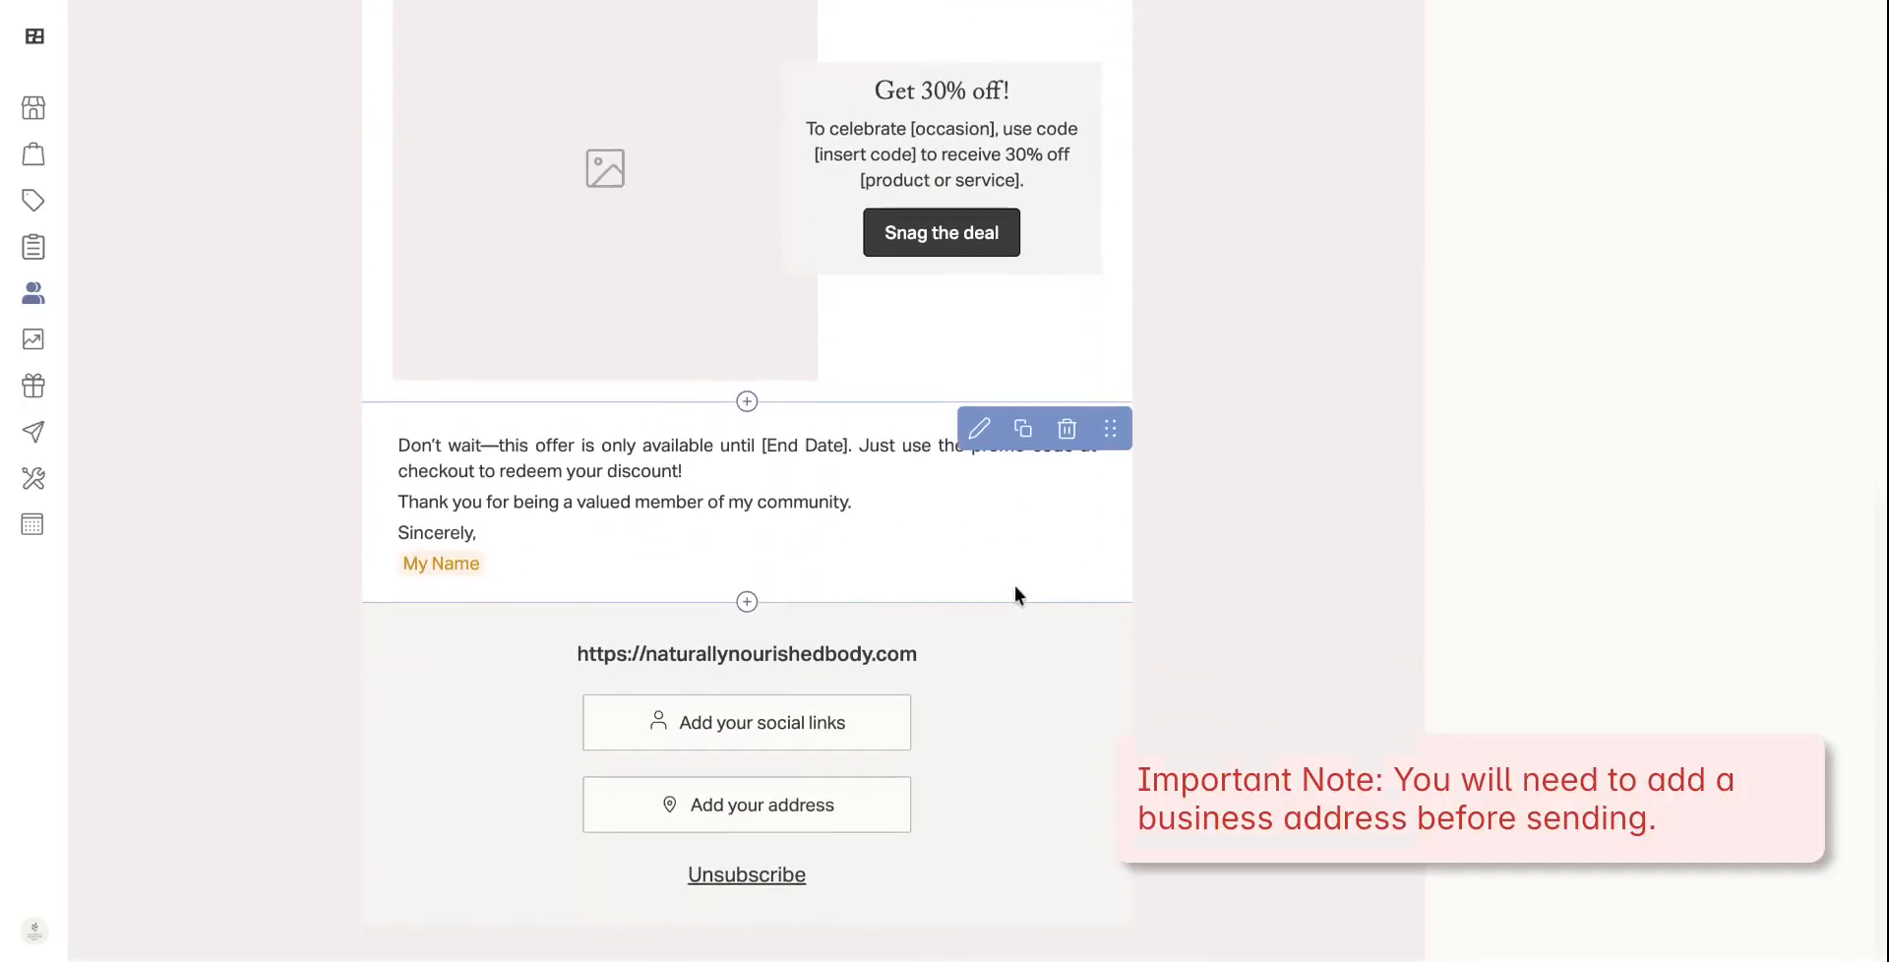
pyautogui.scroll(10, 917, 714)
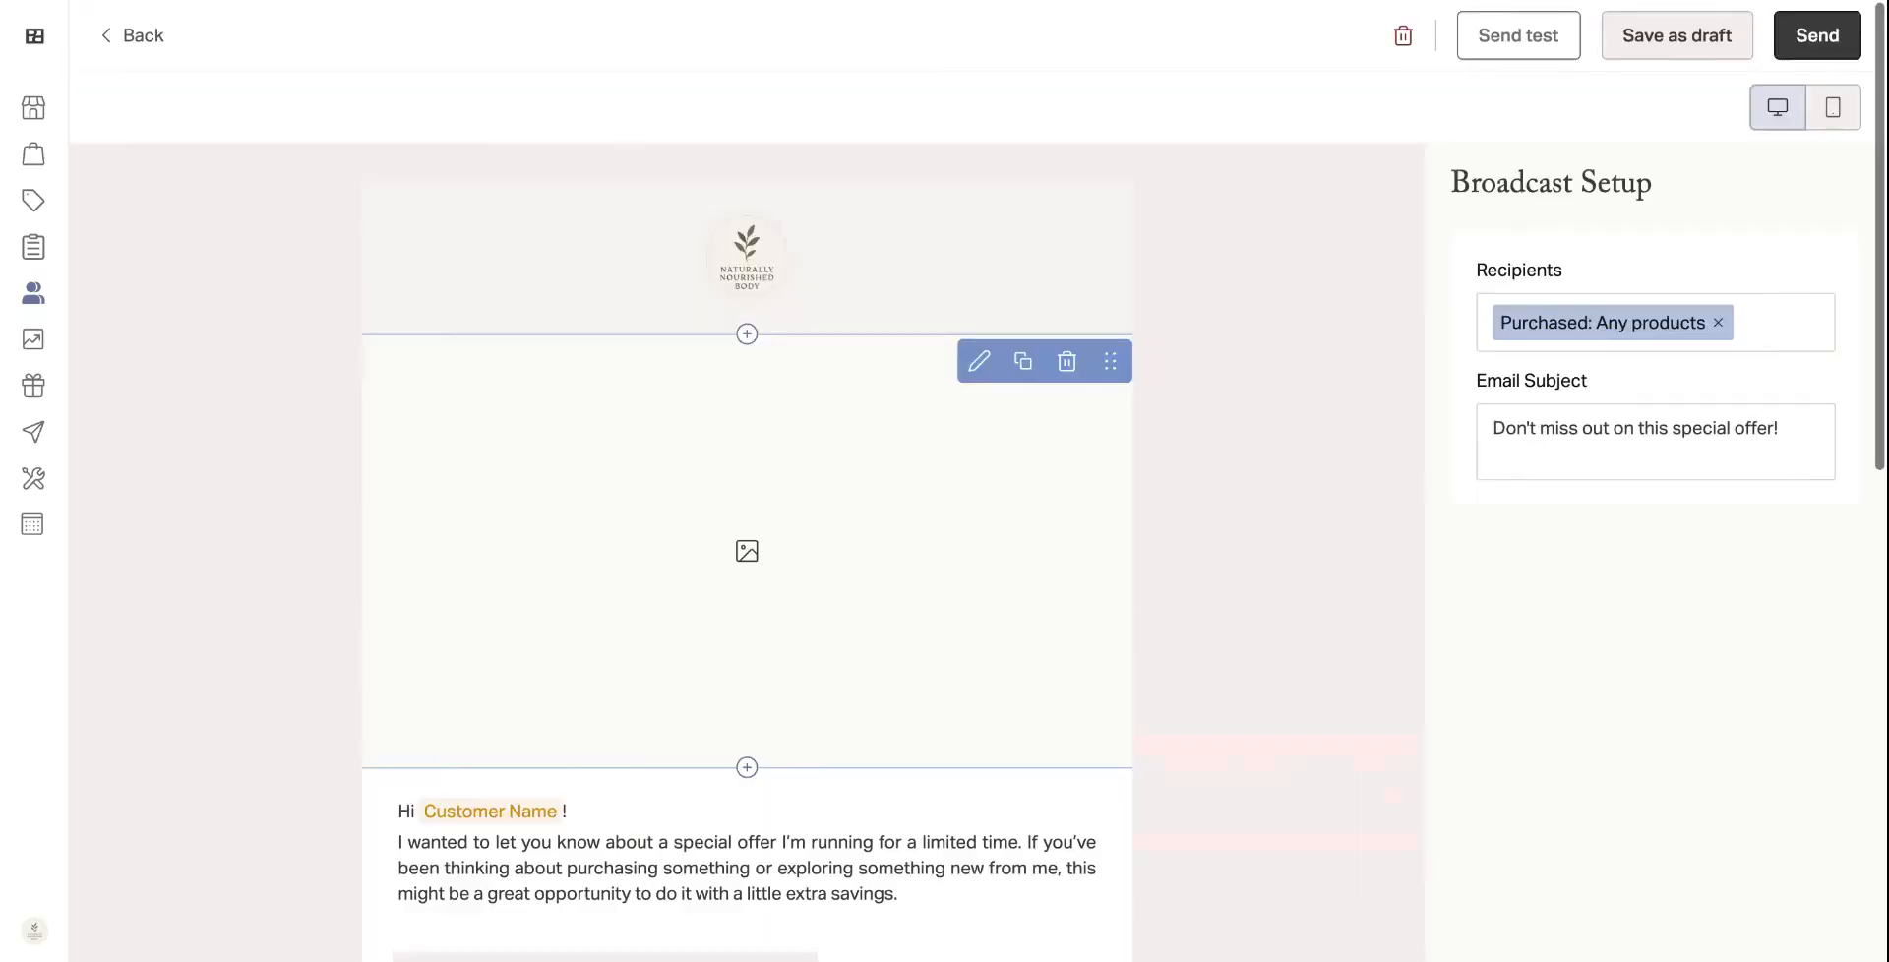
pyautogui.click(1844, 120)
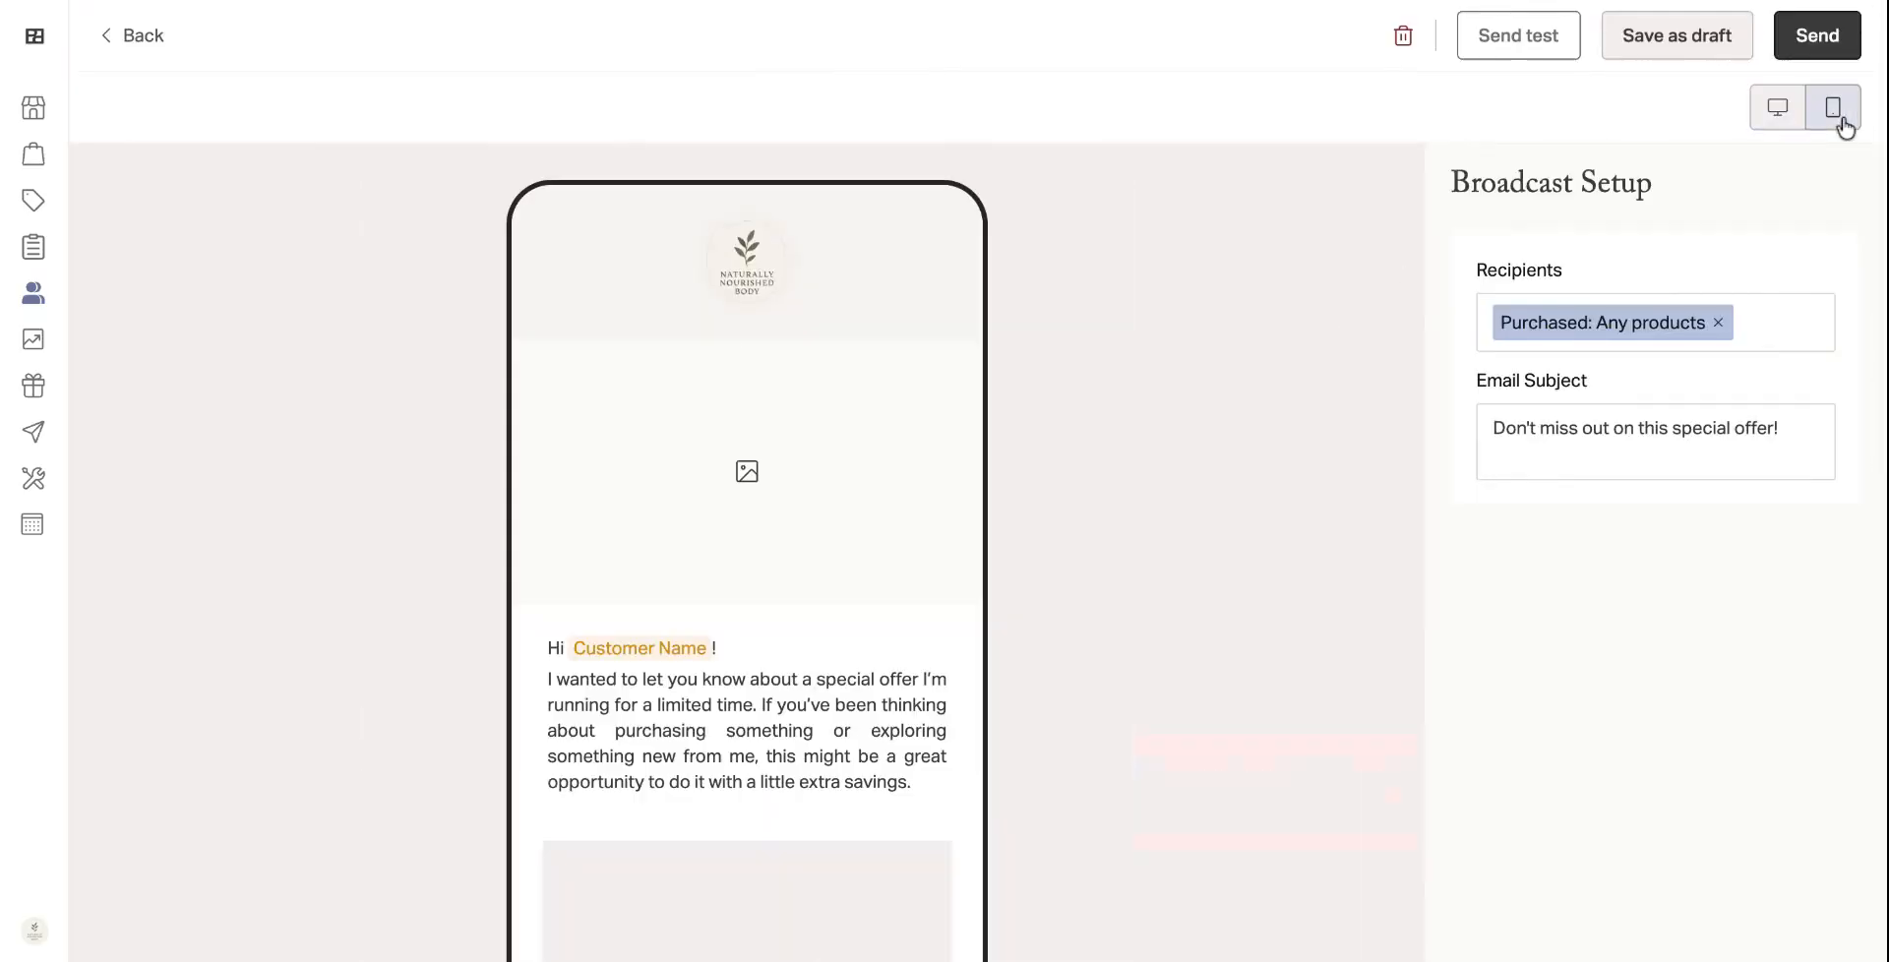